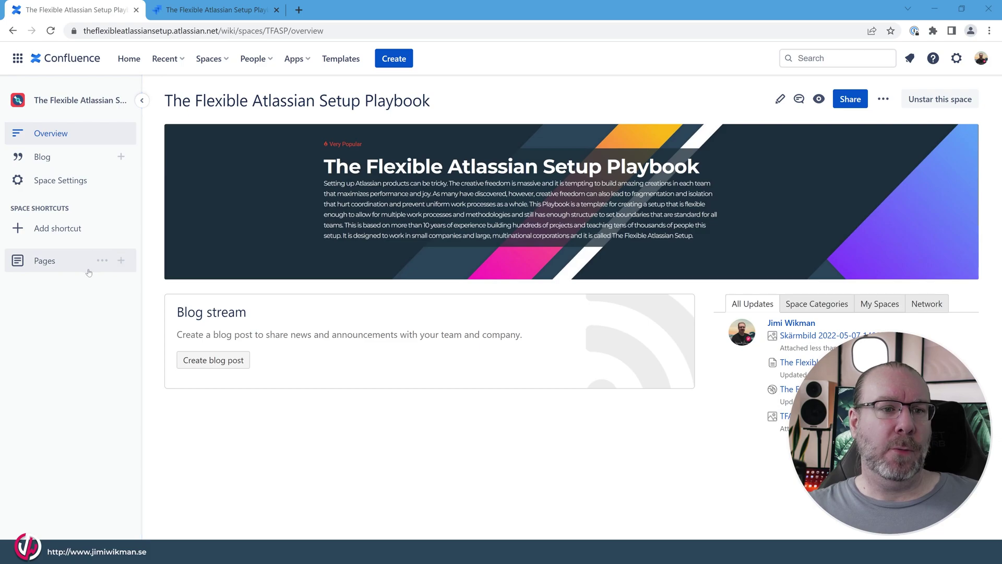
# Step: Create a new page titled 'Page properties' and search the body's slash menu for 'page pr'
pyautogui.click(120, 260)
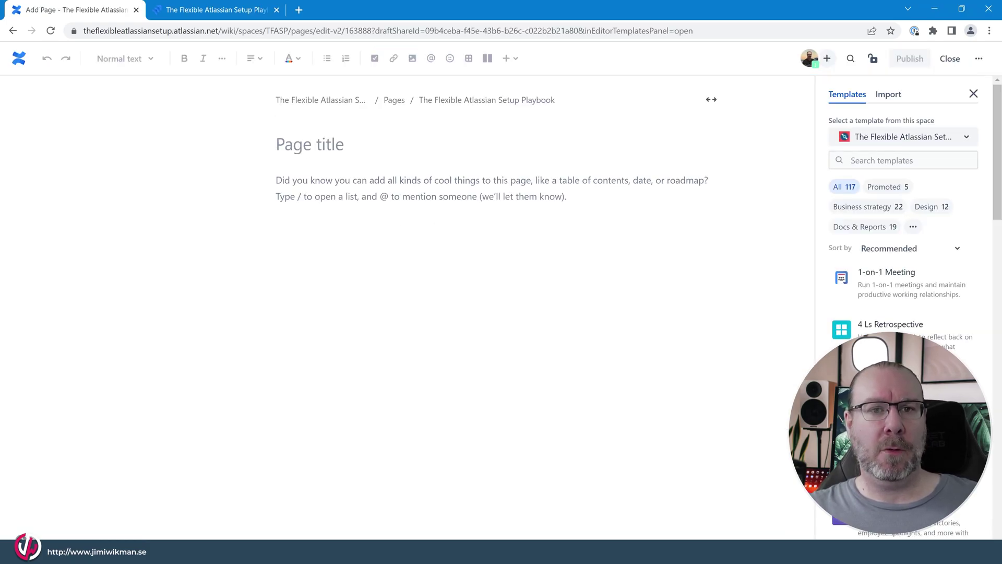
pyautogui.write('Page pr')
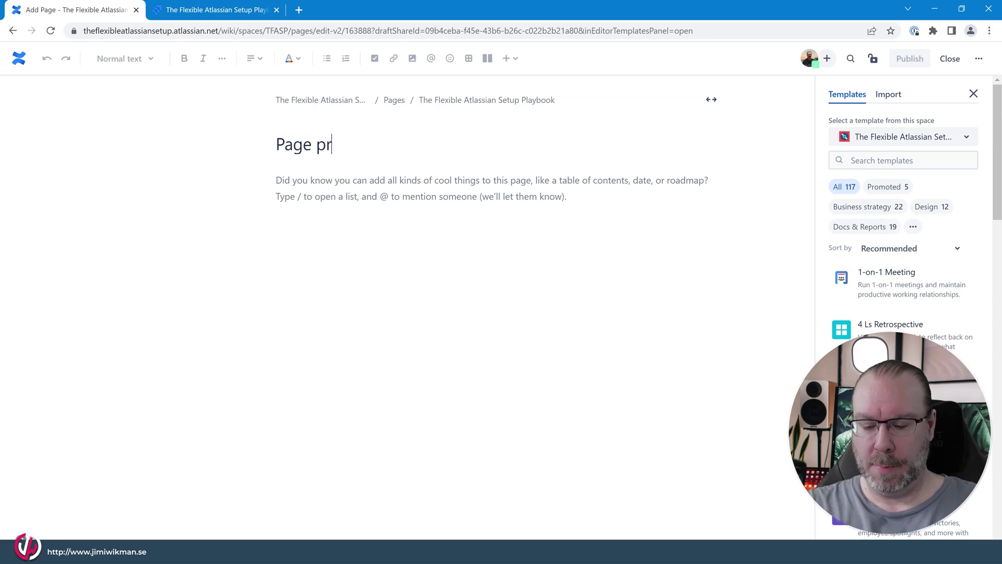
pyautogui.write('operties')
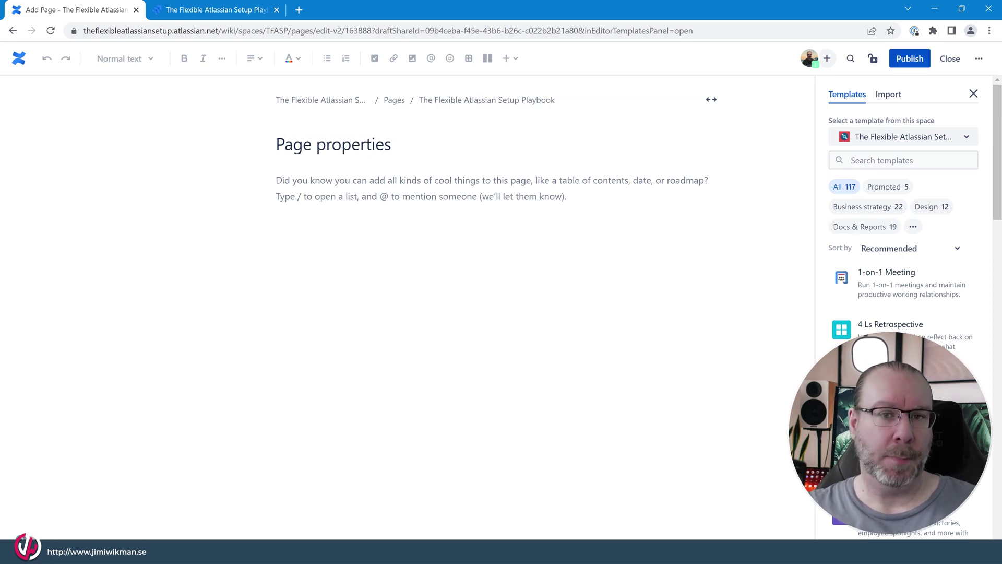
pyautogui.press('Return')
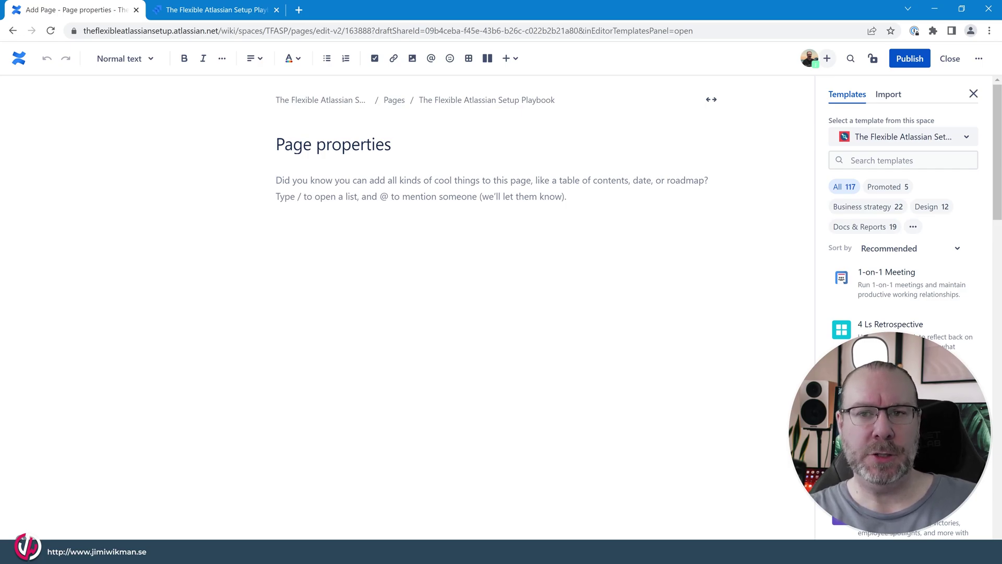
pyautogui.write('/')
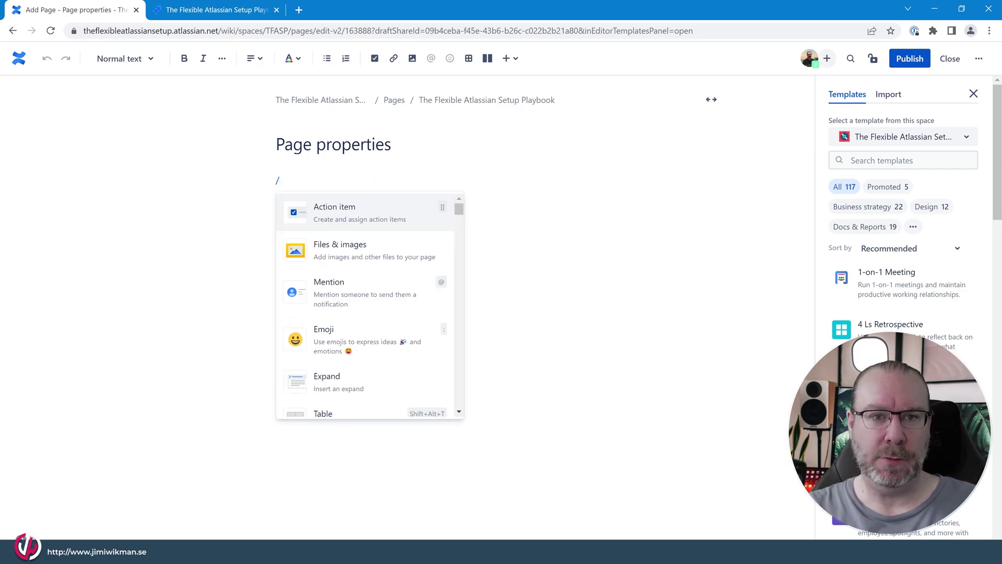
pyautogui.write('page')
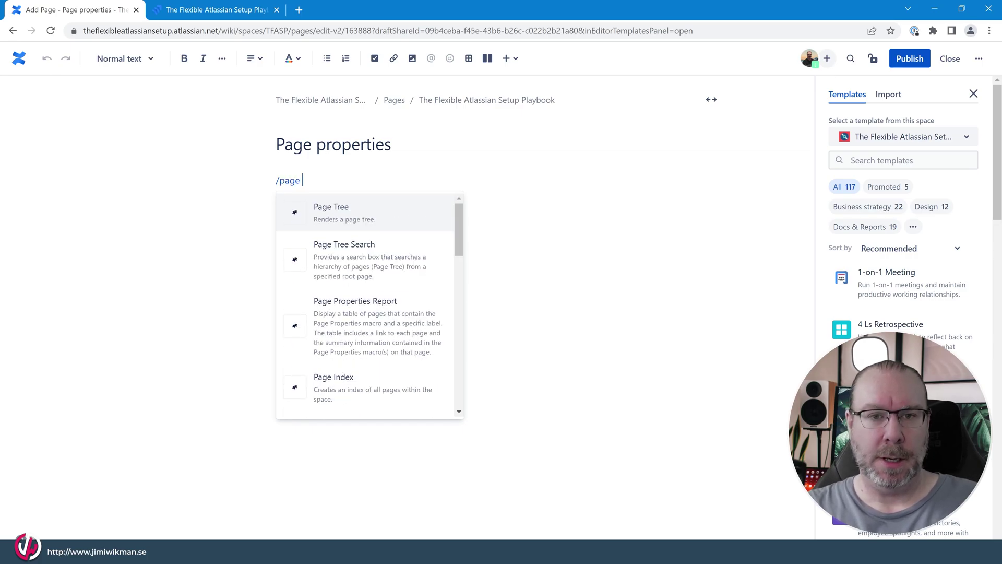
pyautogui.write(' pr')
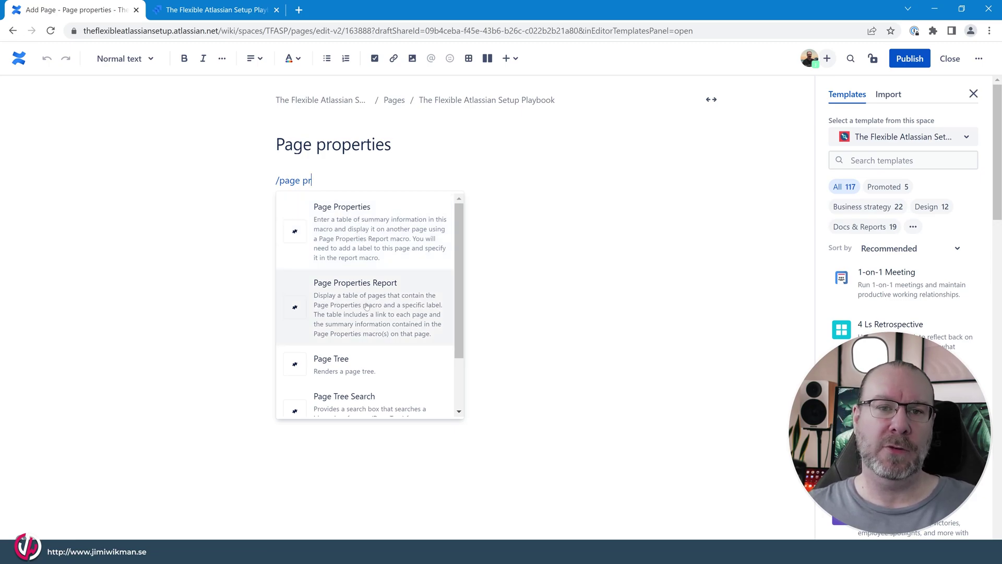
# Step: Insert a Page Properties macro with an empty ID, holding a default three-by-three table
pyautogui.click(354, 226)
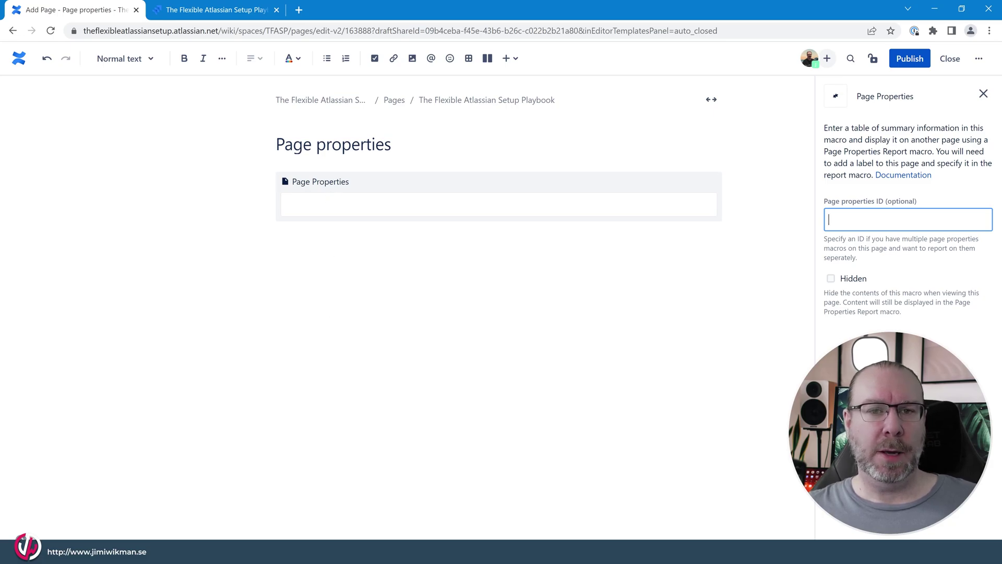
pyautogui.click(330, 204)
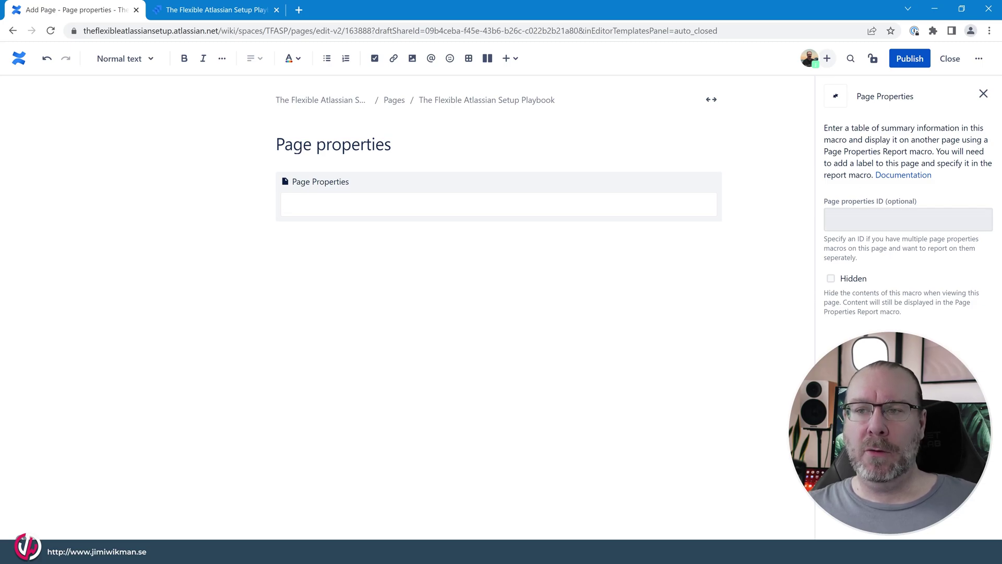
pyautogui.click(908, 219)
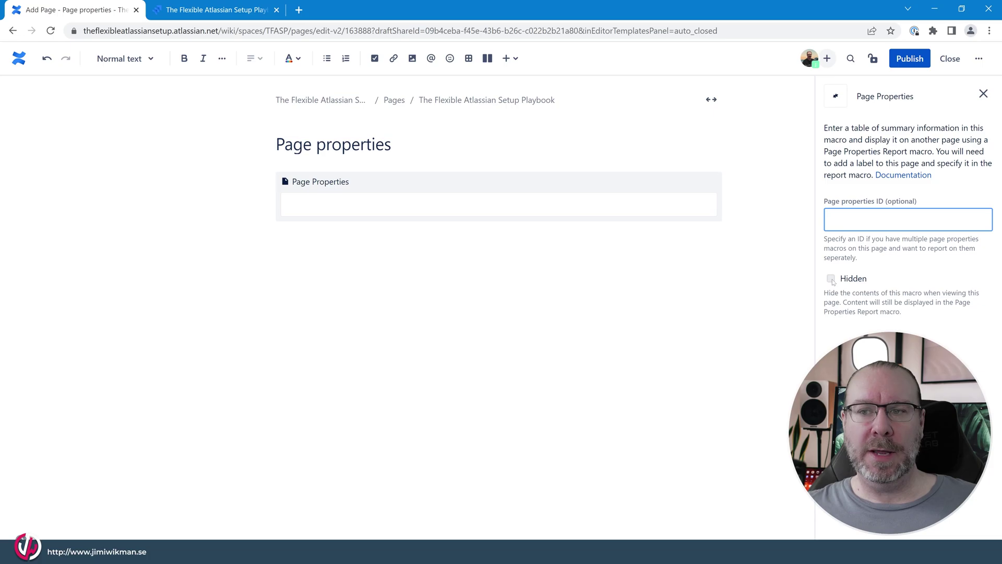
pyautogui.click(483, 204)
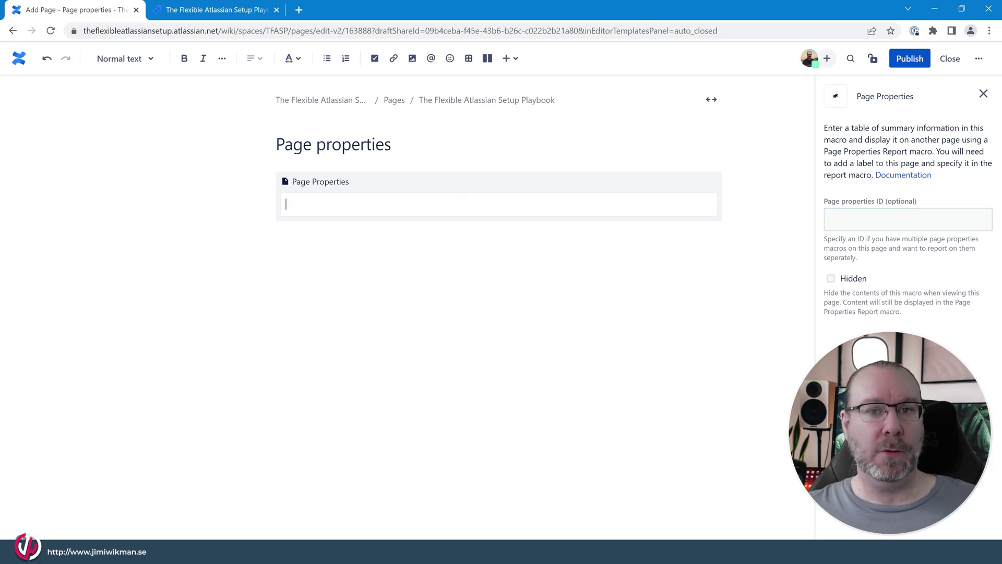
pyautogui.click(469, 59)
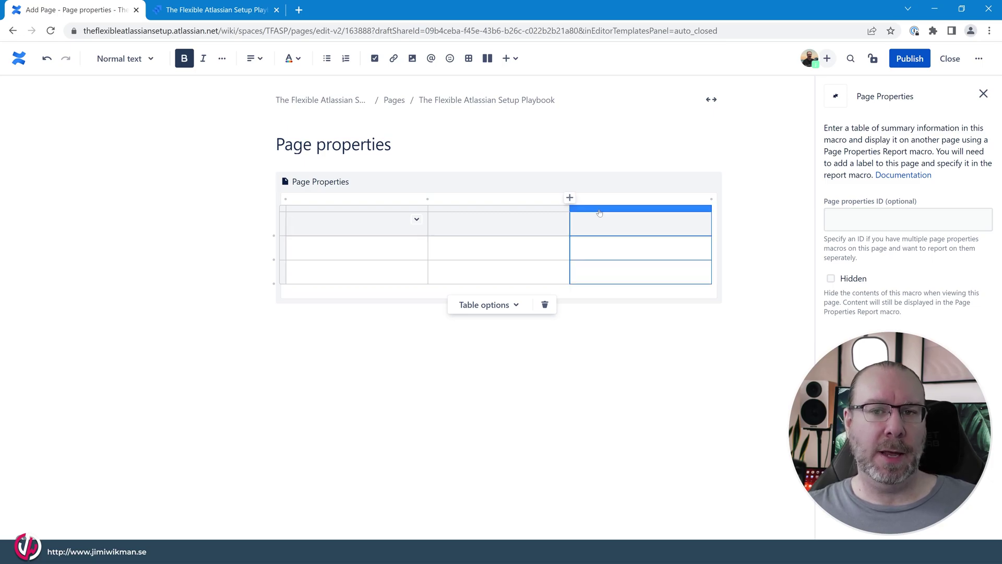
# Step: Delete the table's third column and replace its header row with a header column
pyautogui.click(629, 209)
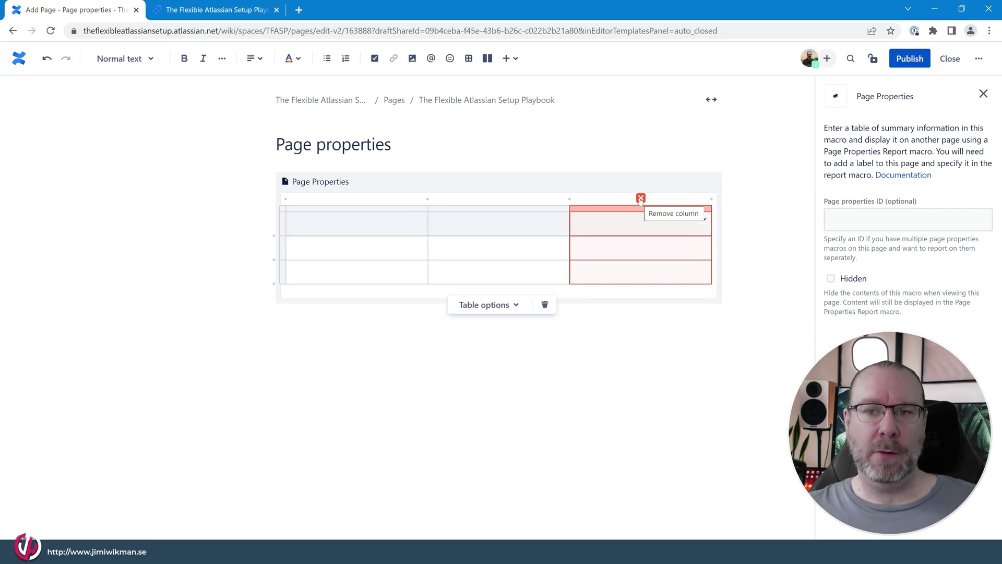
pyautogui.click(642, 199)
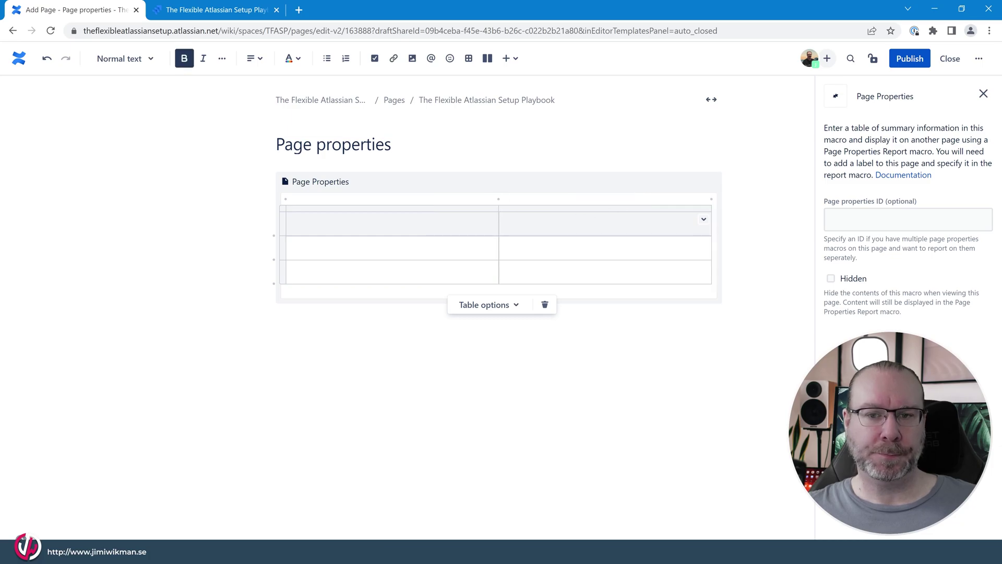
pyautogui.click(493, 305)
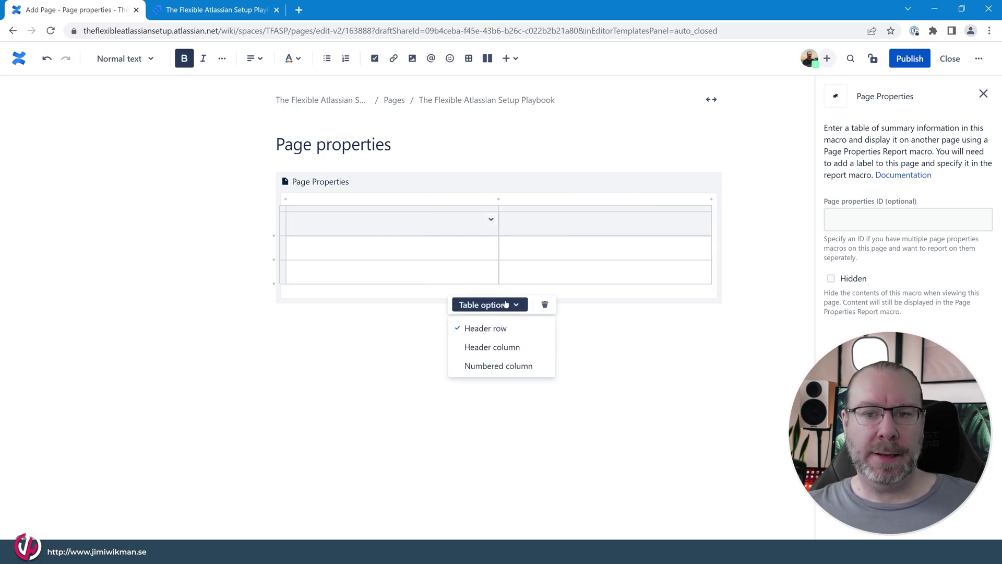
pyautogui.click(477, 329)
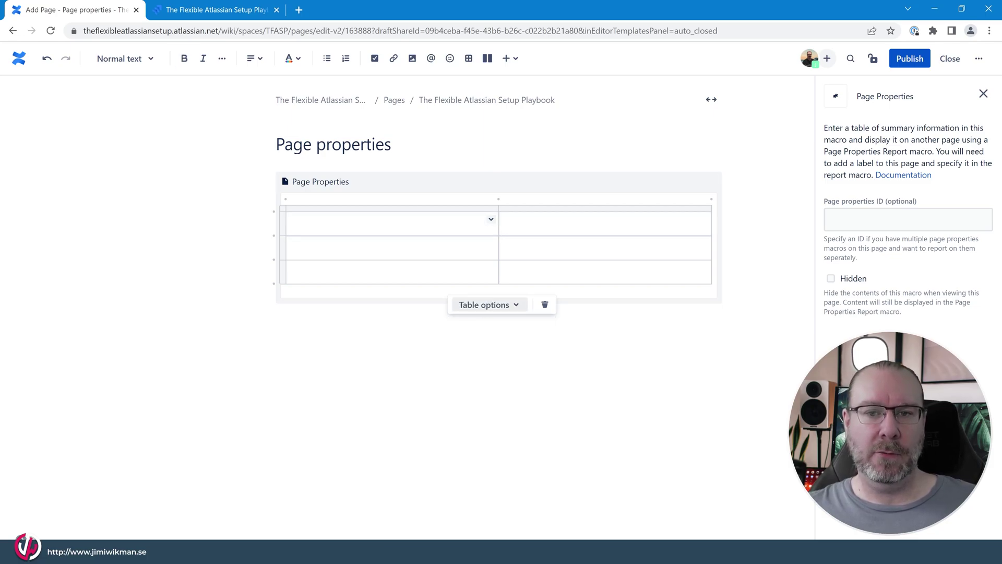
pyautogui.click(485, 305)
pyautogui.click(492, 348)
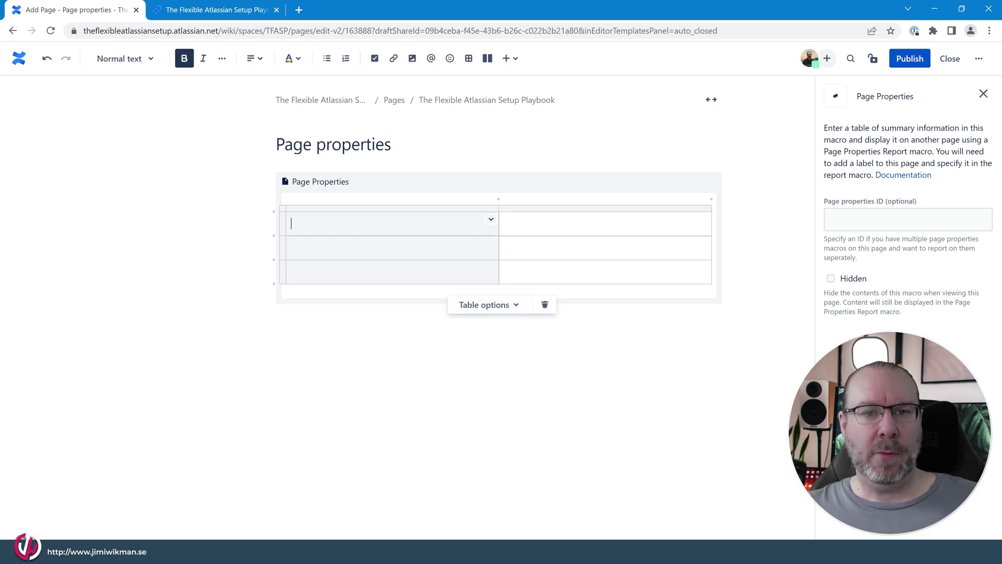
# Step: Label the first-column header cells Status, Responsible and Date
pyautogui.hotkey('shift', 'Down')
pyautogui.hotkey('shift', 'Down')
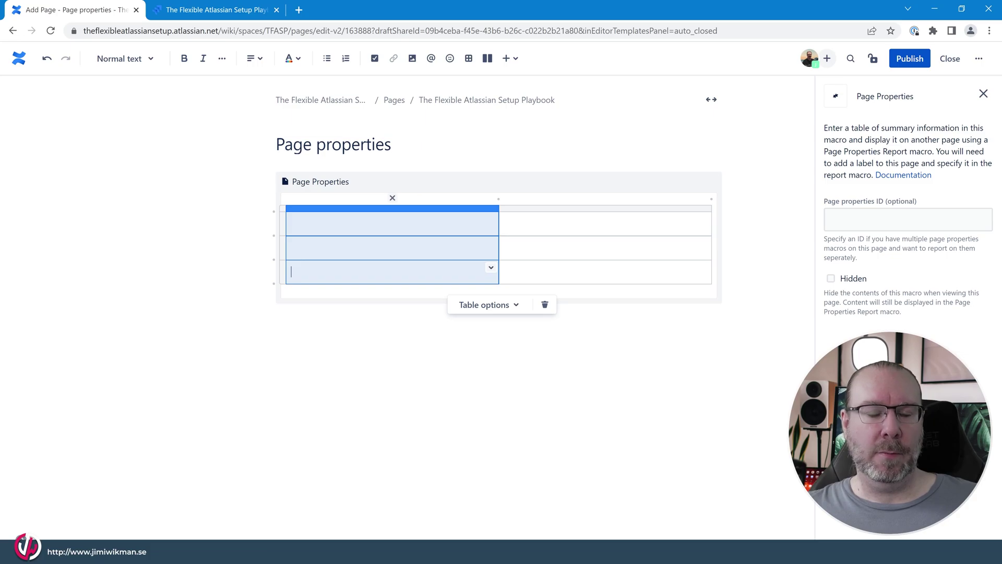
pyautogui.click(313, 223)
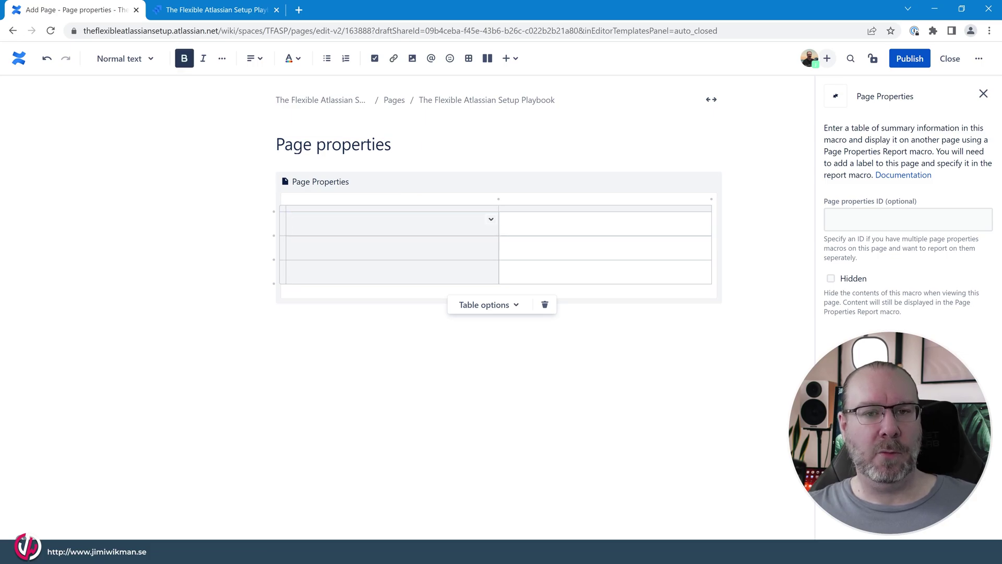
pyautogui.write('Status')
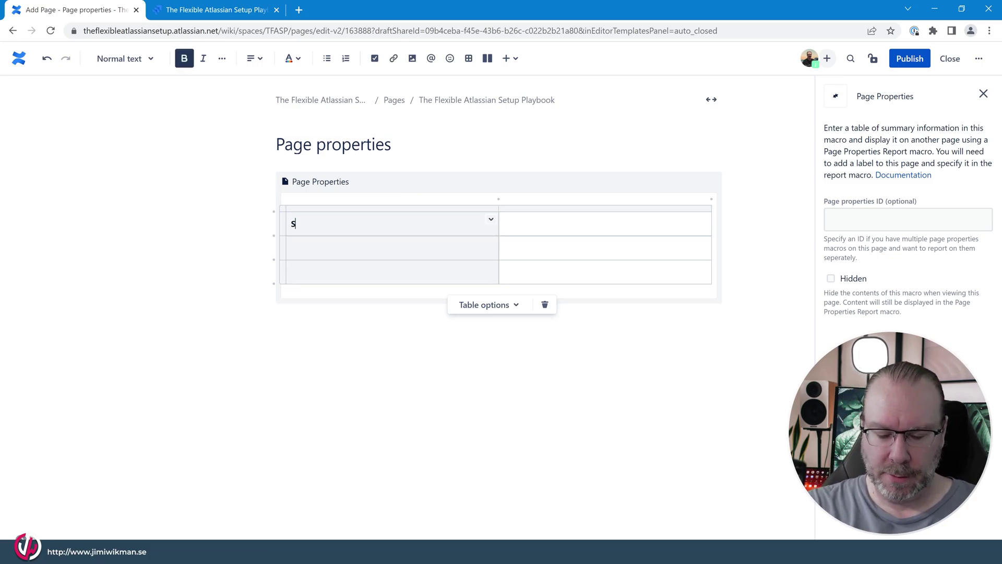
pyautogui.click(292, 247)
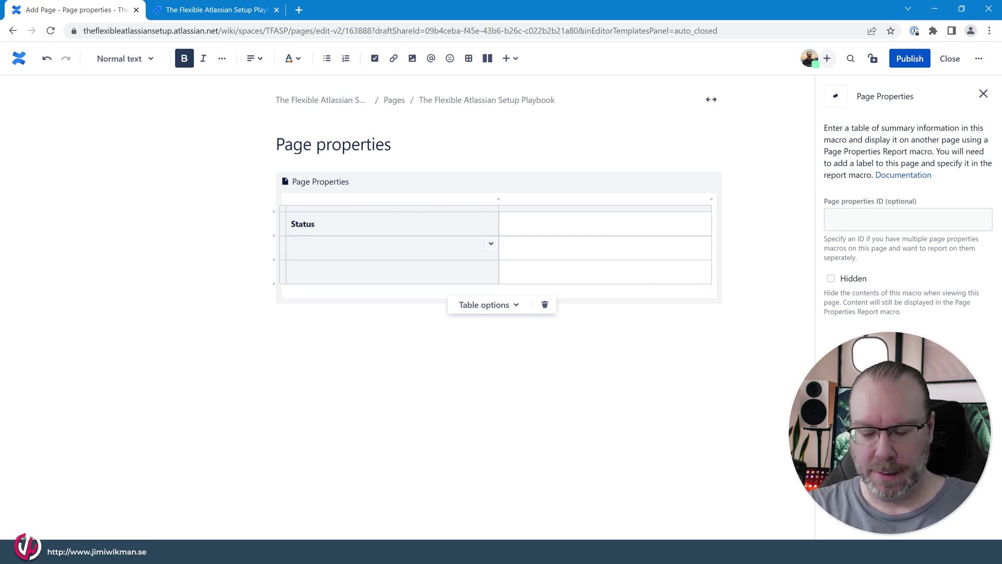
pyautogui.write('Resp')
pyautogui.press('BackSpace')
pyautogui.press('BackSpace')
pyautogui.press('BackSpace')
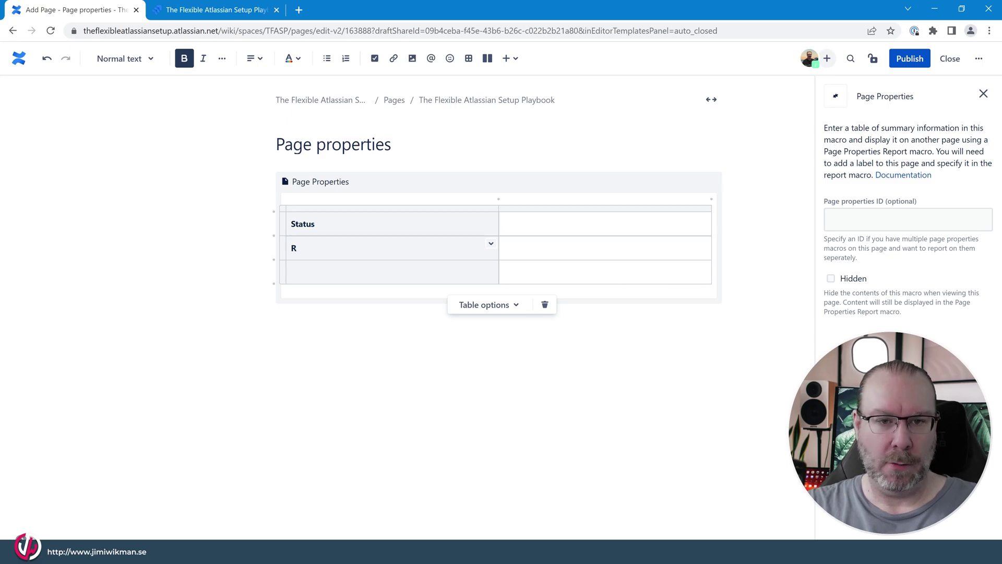
pyautogui.write('esponsib')
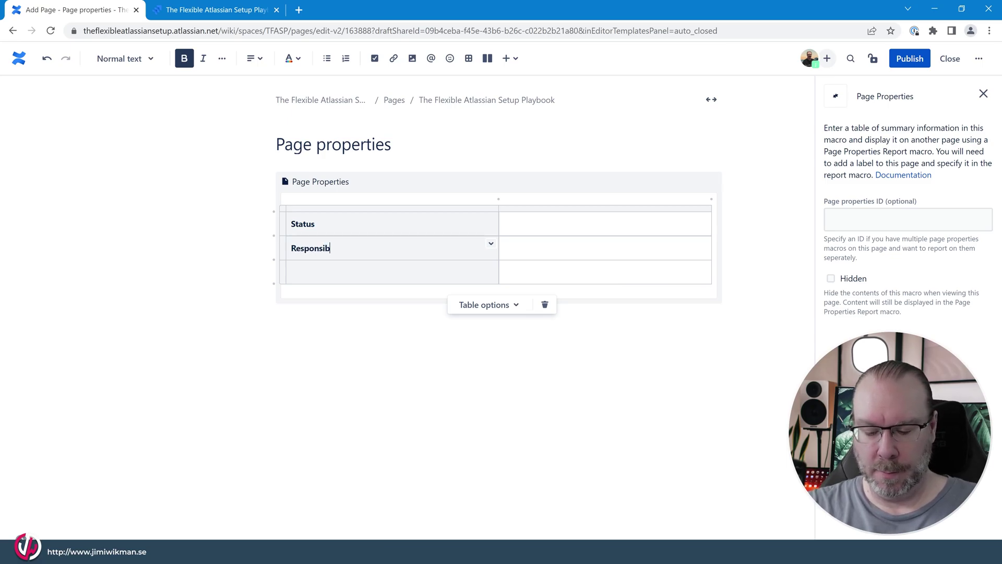
pyautogui.write('leDate')
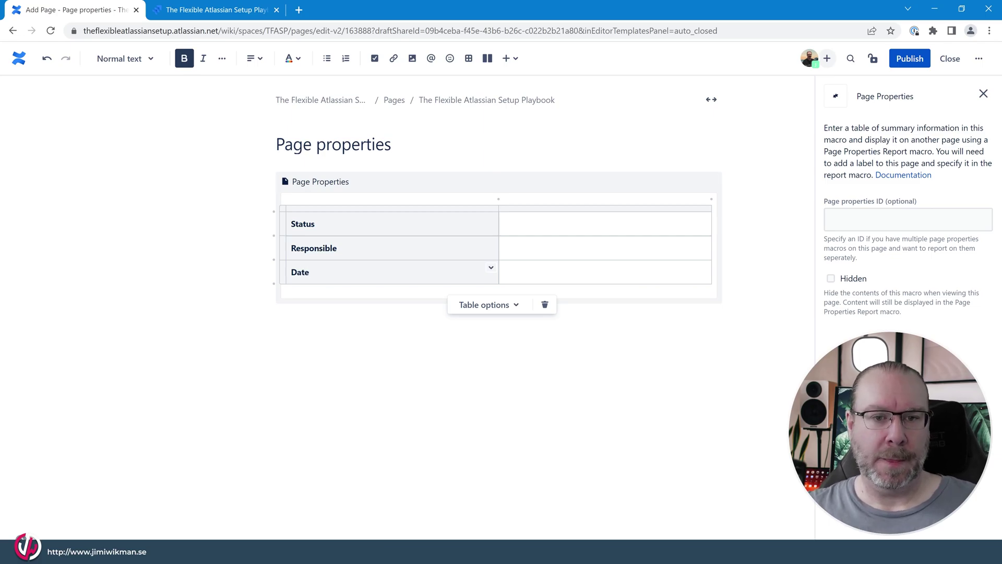
pyautogui.click(504, 224)
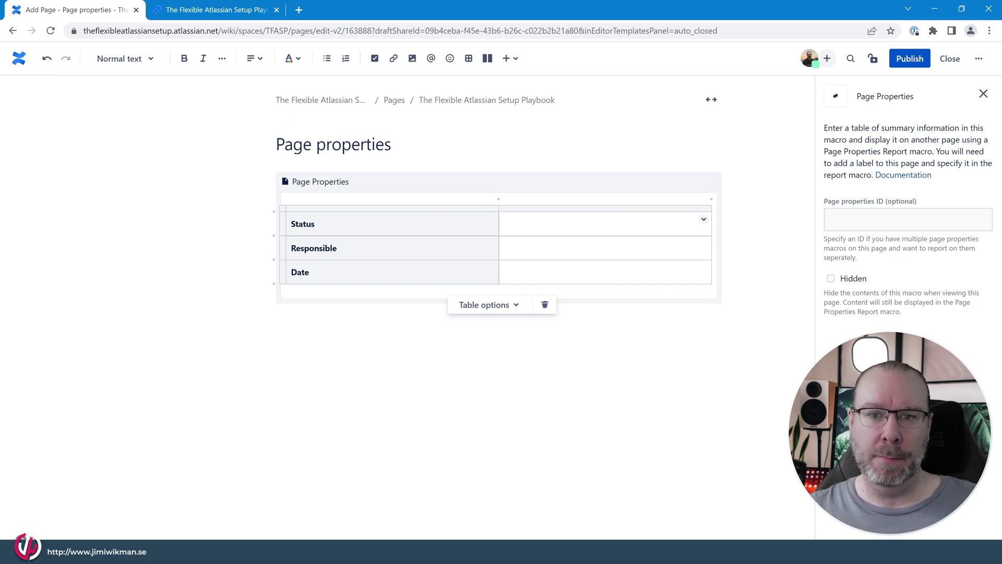
# Step: Add a yellow IN PROGRESS status in the Status value cell
pyautogui.write('/stat')
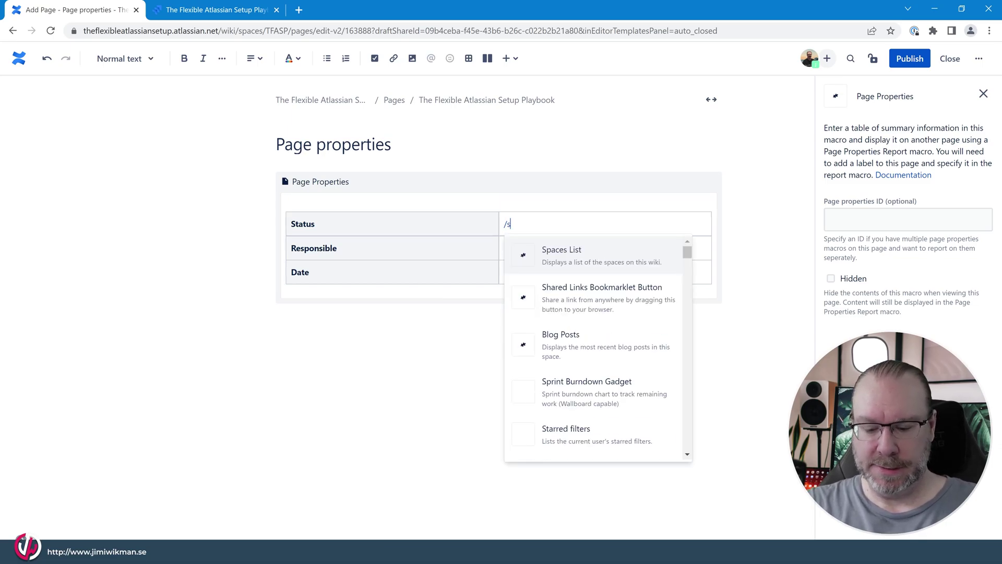
pyautogui.click(546, 253)
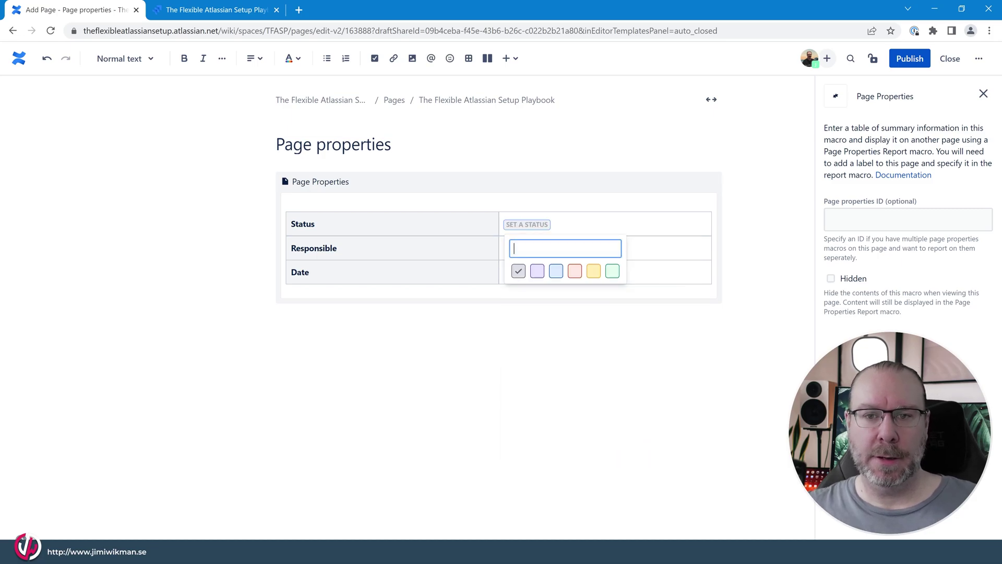
pyautogui.click(593, 271)
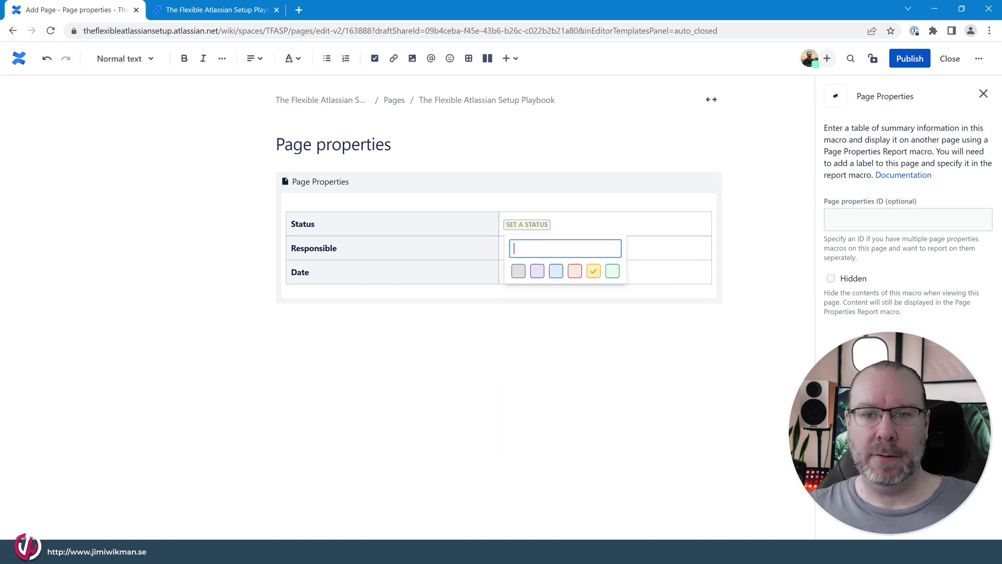
pyautogui.write('IN PROGRESS')
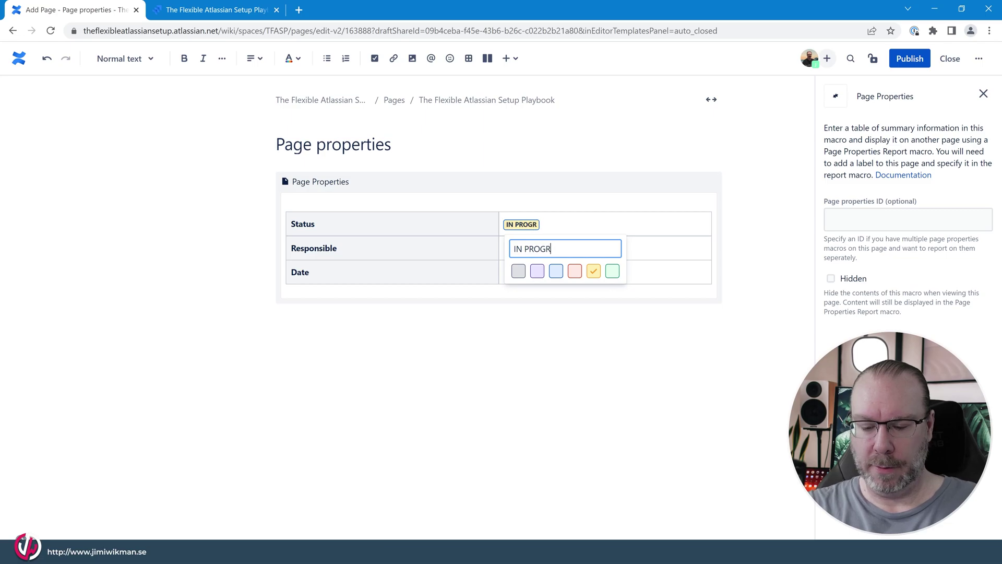
pyautogui.click(505, 248)
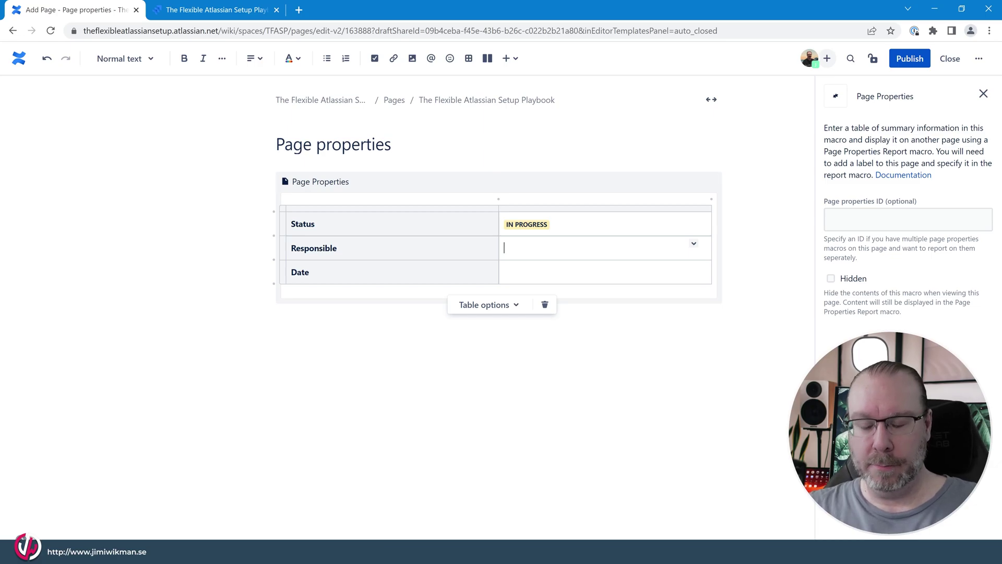
# Step: Mention yourself as Responsible and set the Date to May 31, 2022
pyautogui.write('@')
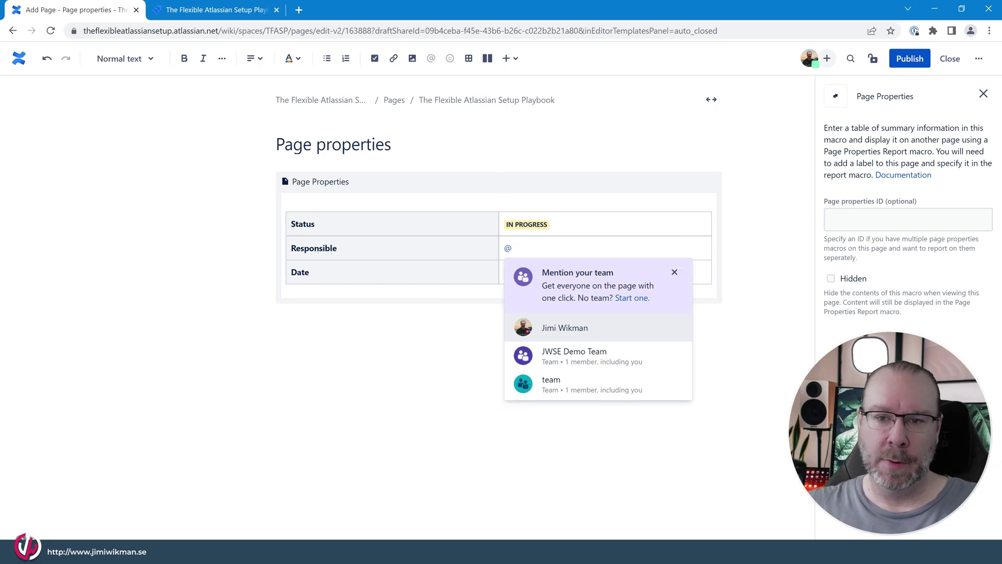
pyautogui.click(568, 329)
pyautogui.press('Down')
pyautogui.write('/')
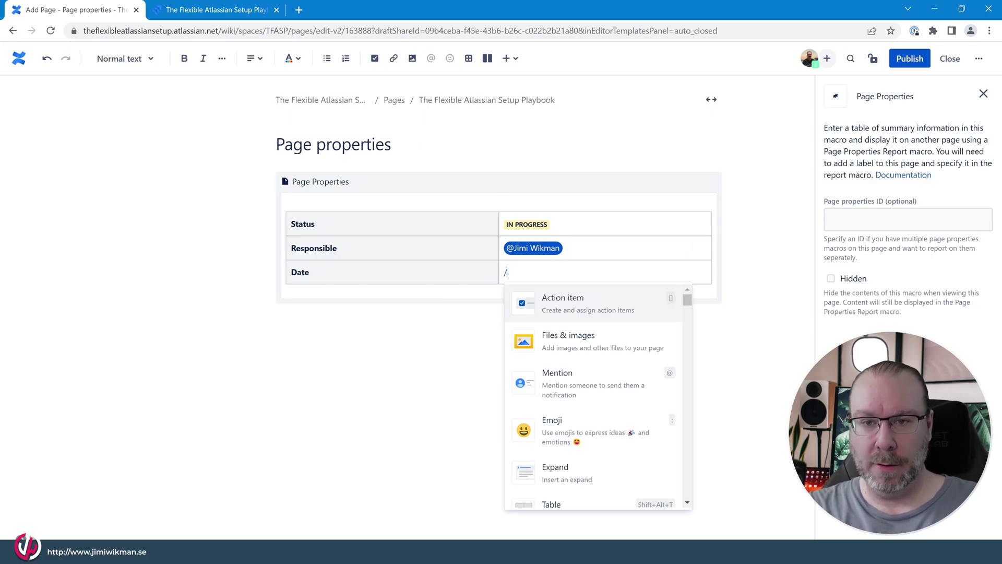
pyautogui.write('data')
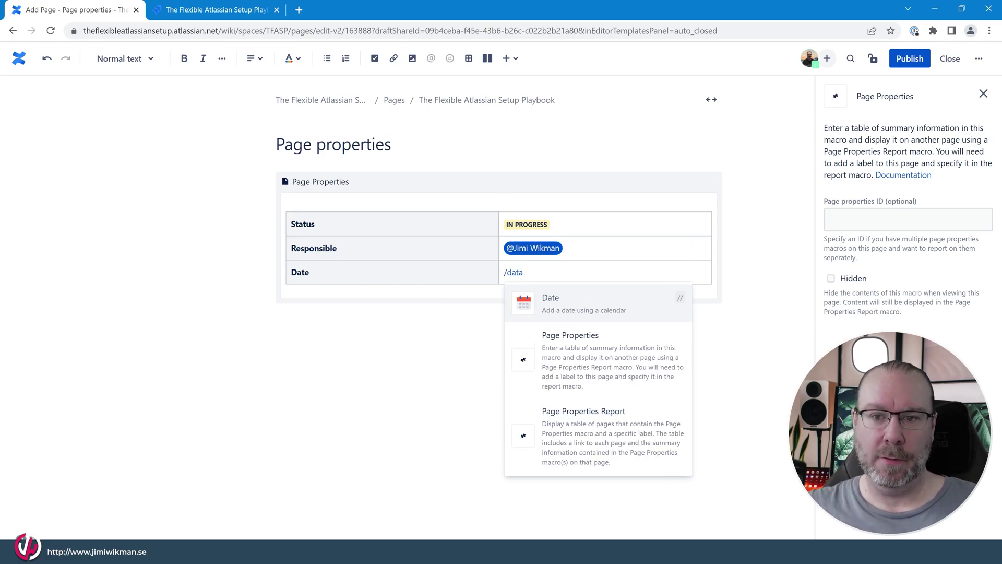
pyautogui.press('Return')
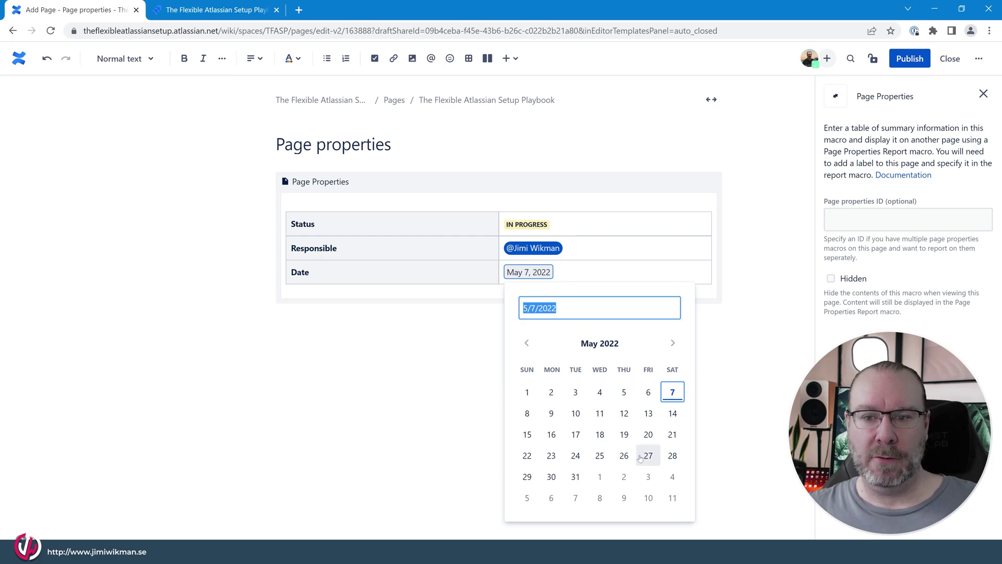
pyautogui.click(575, 477)
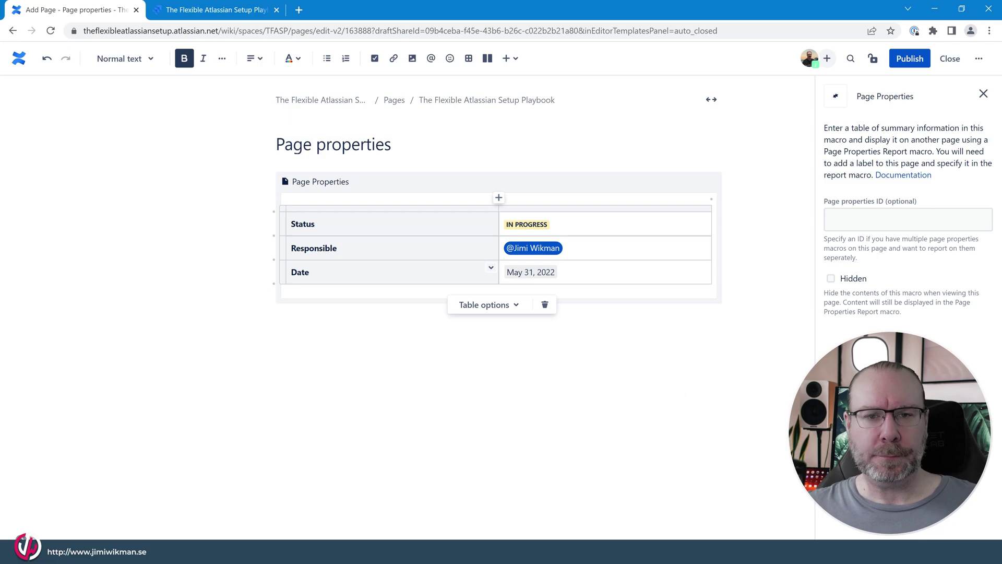
pyautogui.click(412, 185)
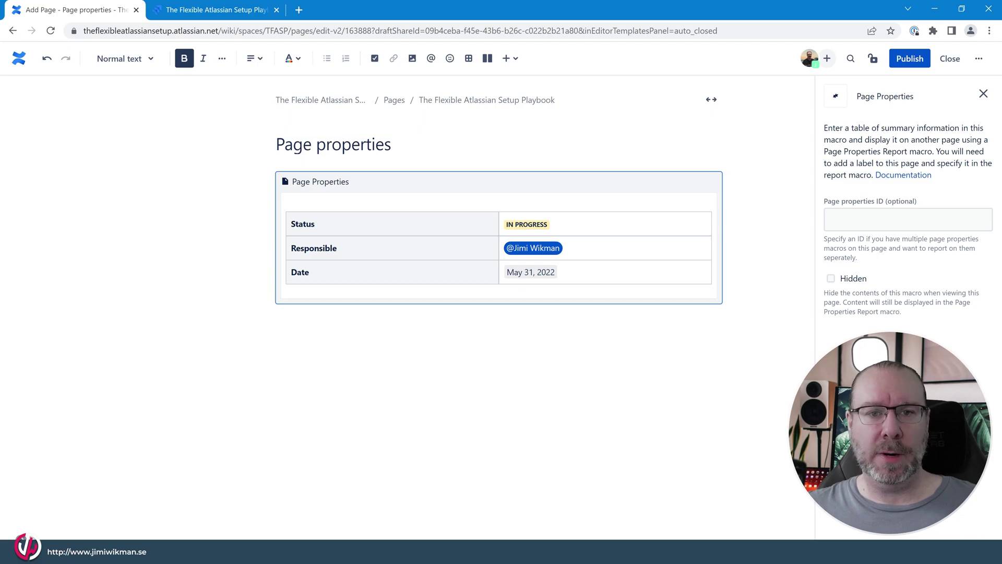
# Step: Remove the extra empty rows below Date and publish the page
pyautogui.click(626, 272)
pyautogui.press('Tab')
pyautogui.press('Tab')
pyautogui.press('Tab')
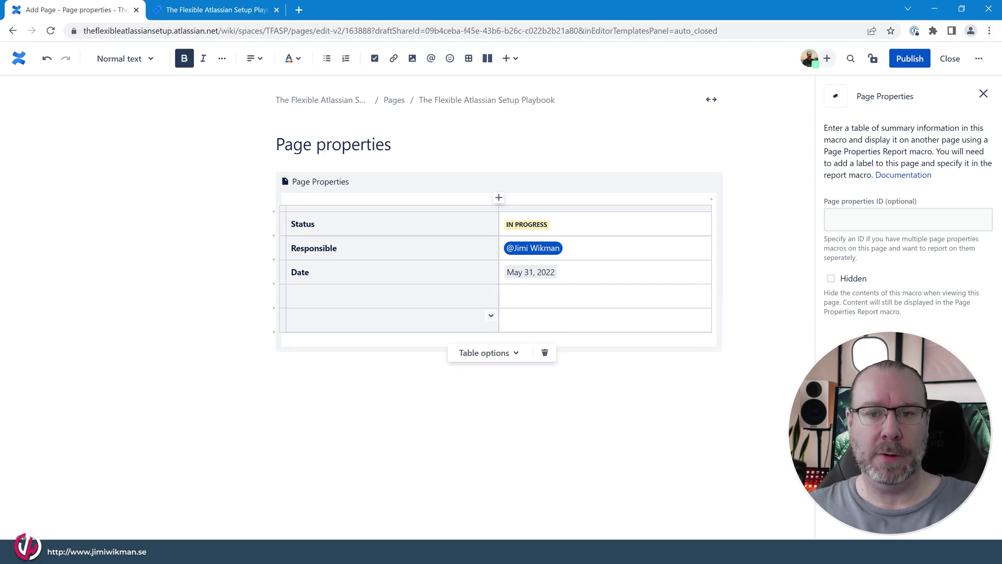
pyautogui.moveTo(274, 320); pyautogui.dragTo(271, 306)
pyautogui.press('Delete')
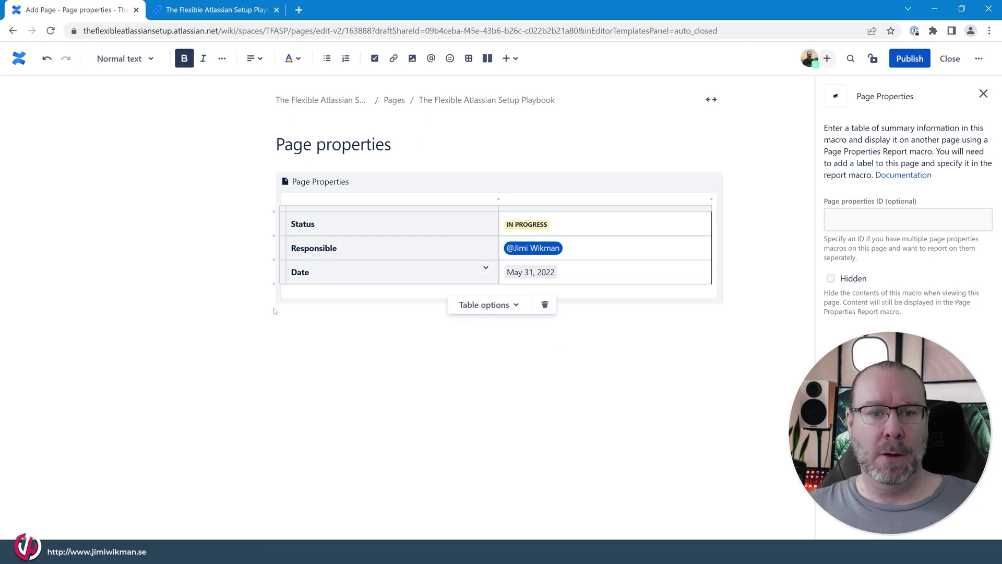
pyautogui.click(908, 59)
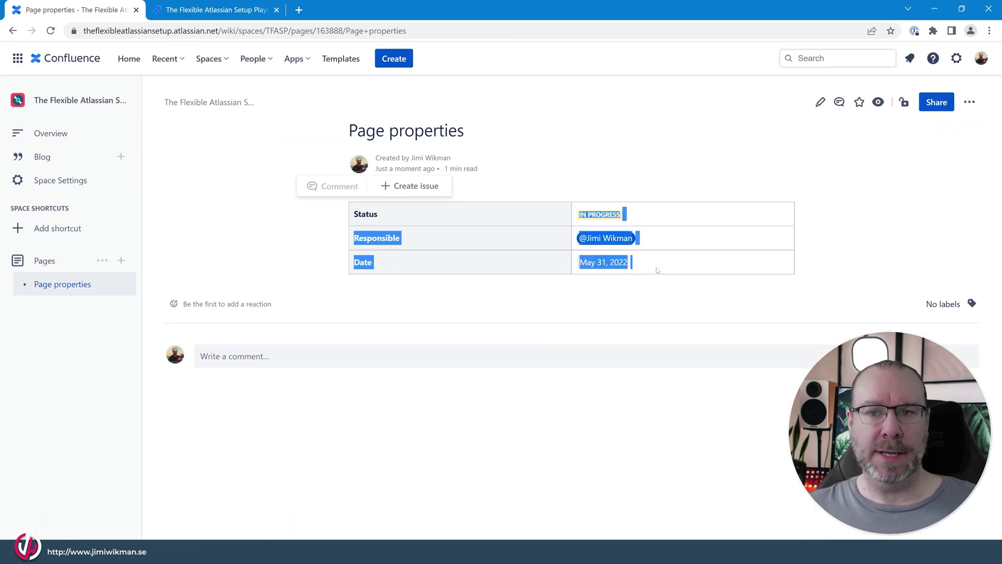
pyautogui.click(675, 264)
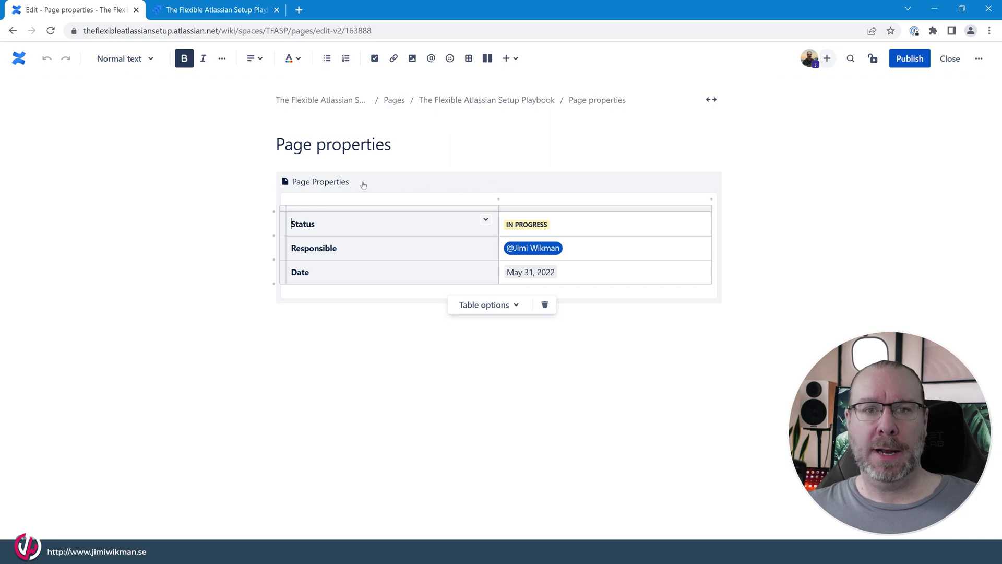
# Step: Set the Page Properties macro to Hidden, republish, and reopen the page for editing
pyautogui.click(364, 186)
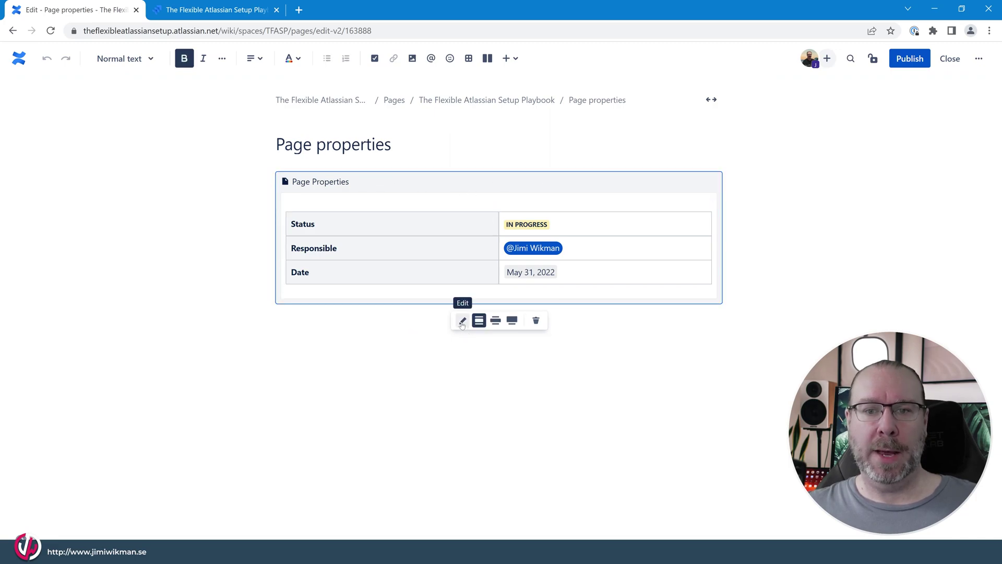
pyautogui.click(400, 330)
pyautogui.click(409, 188)
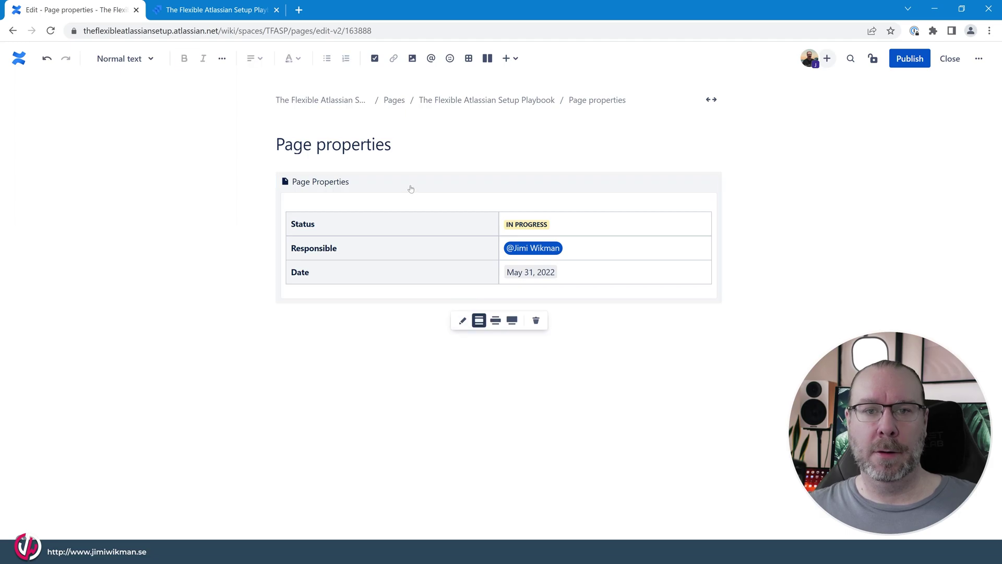
pyautogui.click(463, 320)
pyautogui.click(867, 276)
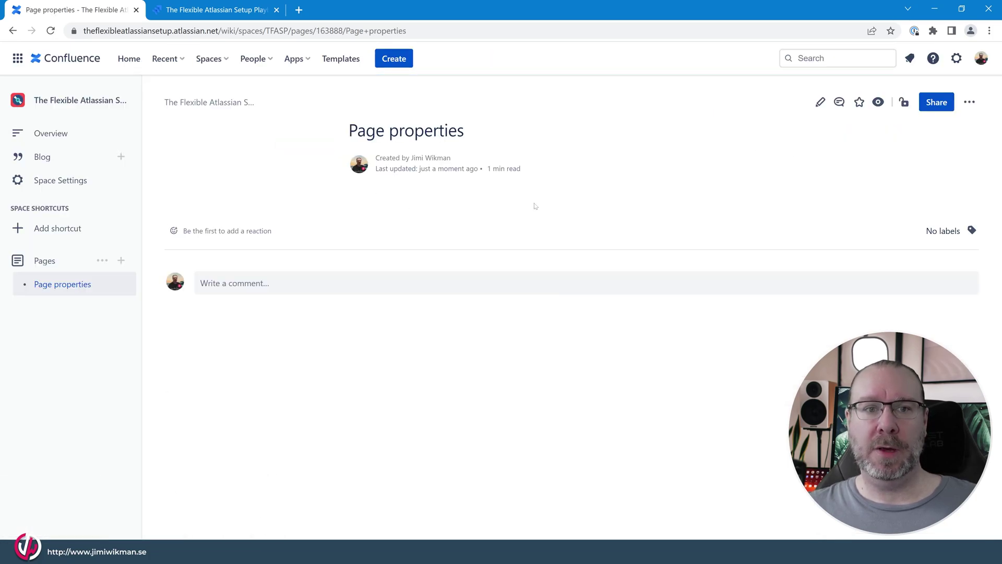
pyautogui.moveTo(510, 206); pyautogui.dragTo(568, 253)
pyautogui.click(384, 211)
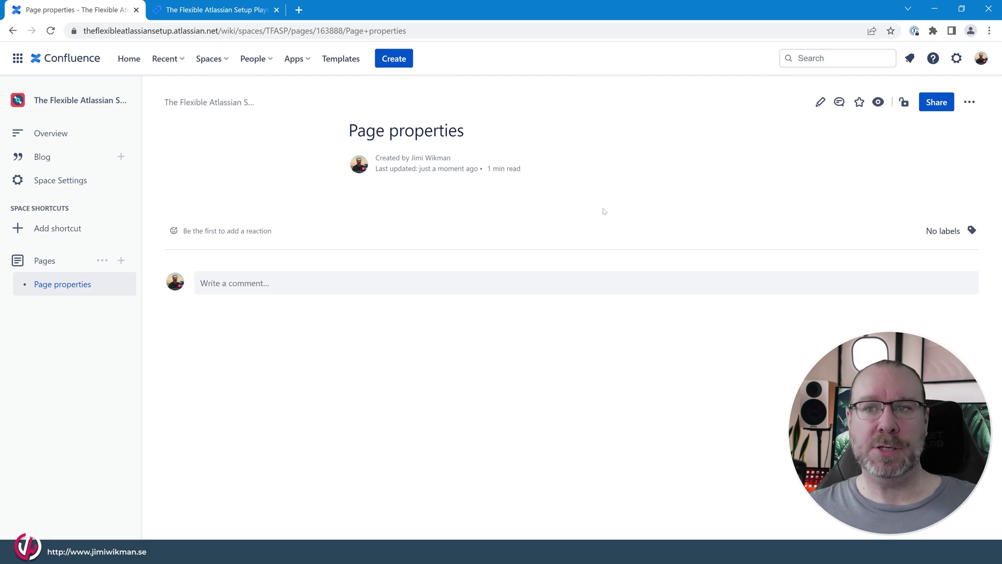
pyautogui.press('e')
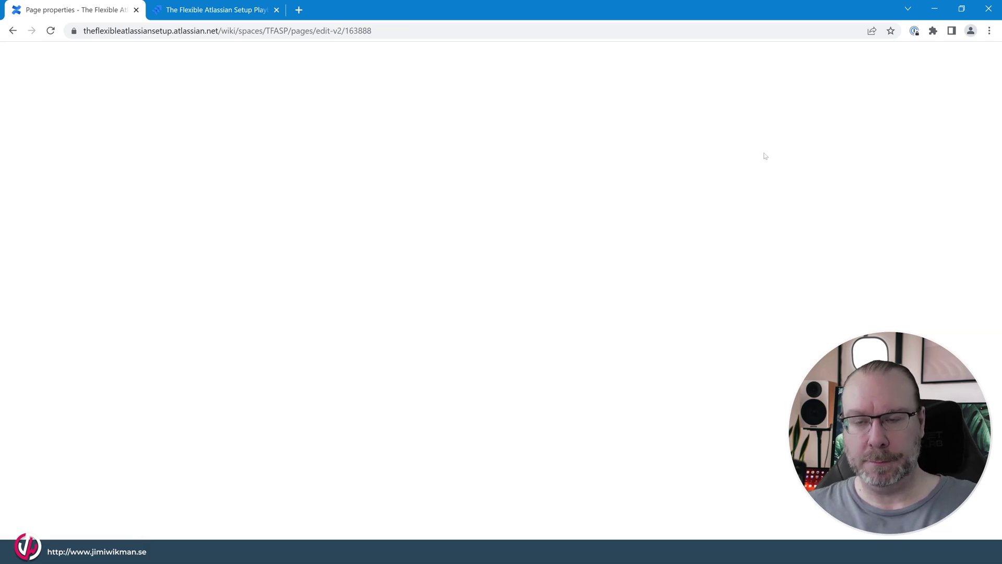
pyautogui.click(422, 184)
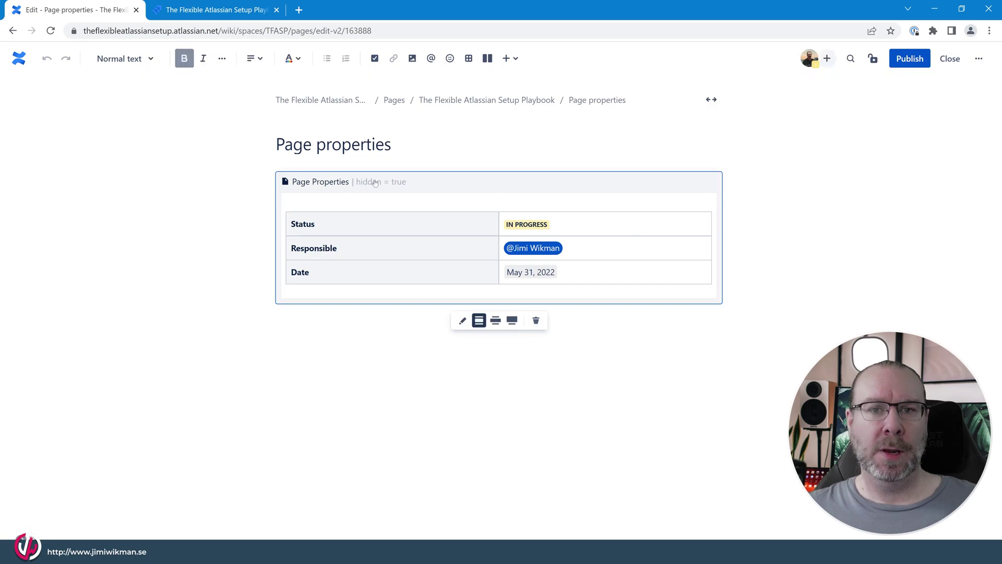
# Step: Try wide and full-width layouts on the macro, return it to centred width, and republish
pyautogui.click(496, 321)
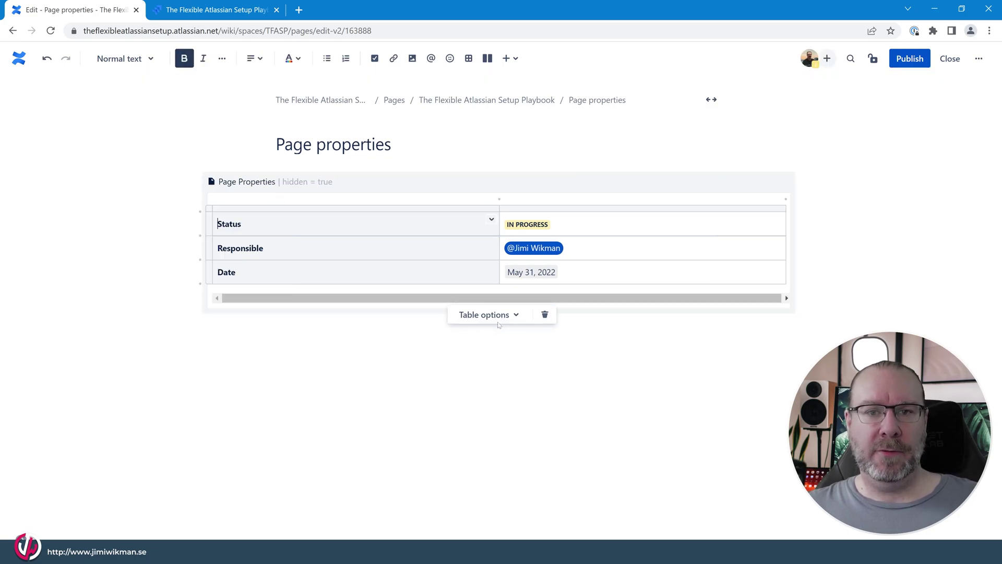
pyautogui.click(499, 319)
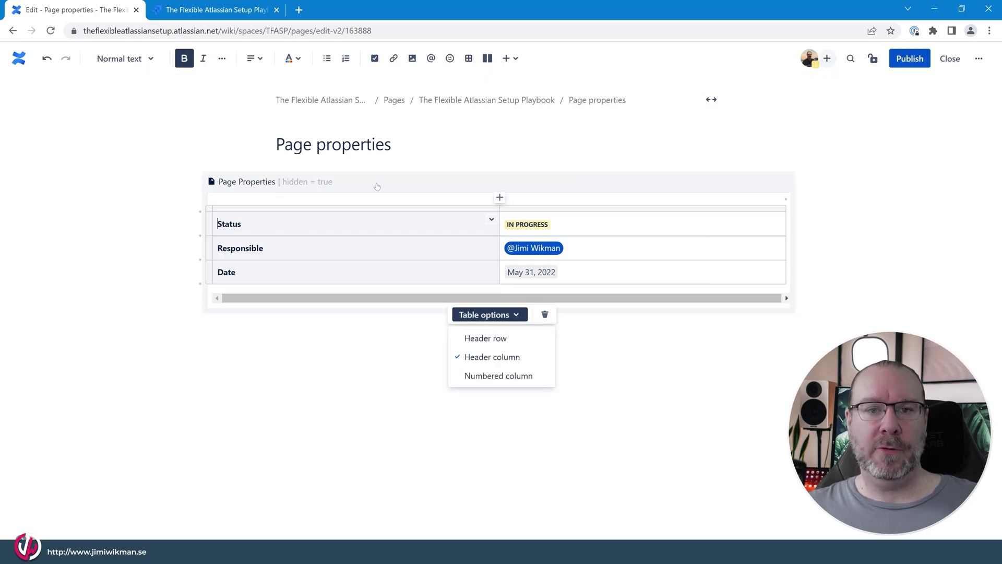
pyautogui.click(377, 184)
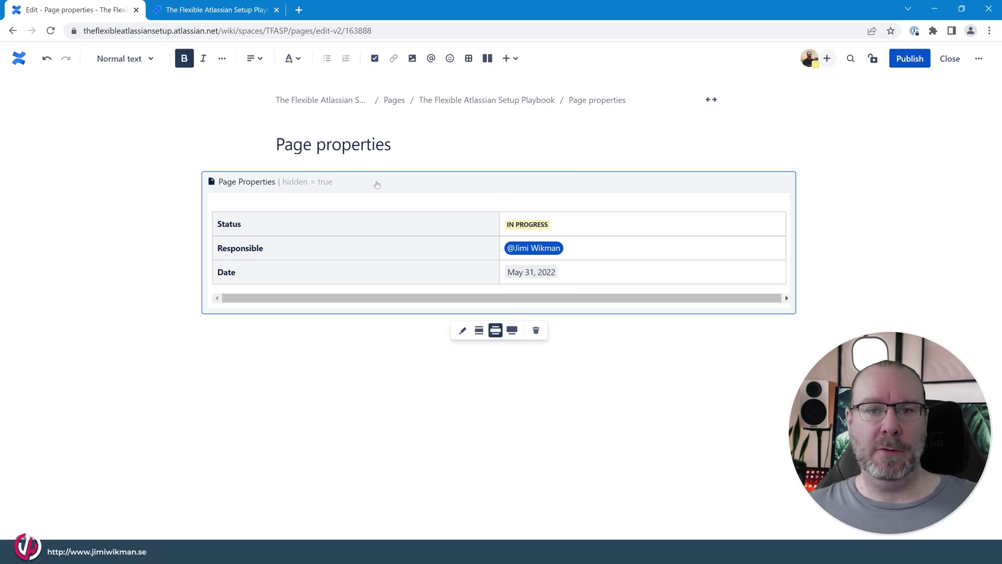
pyautogui.click(513, 330)
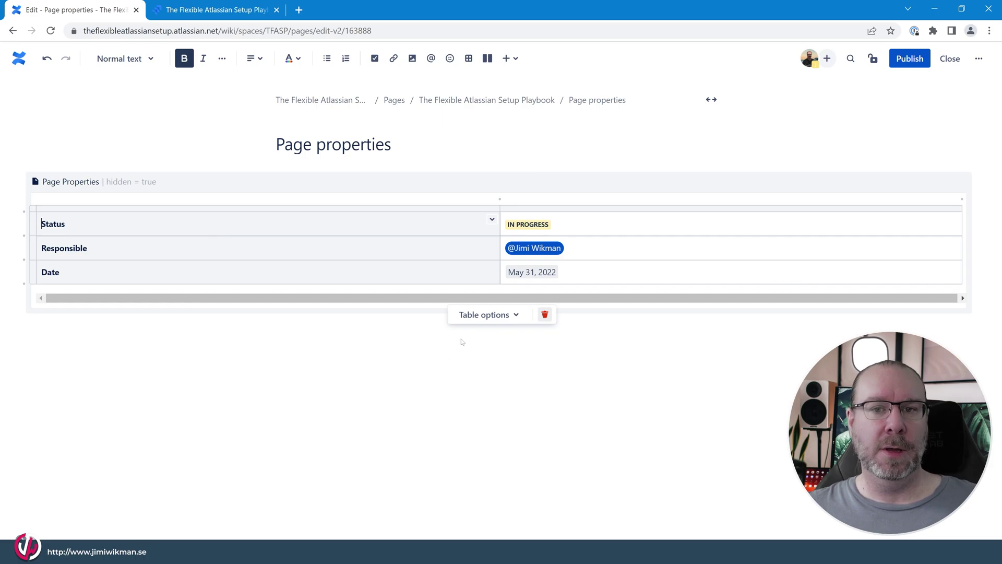
pyautogui.click(400, 364)
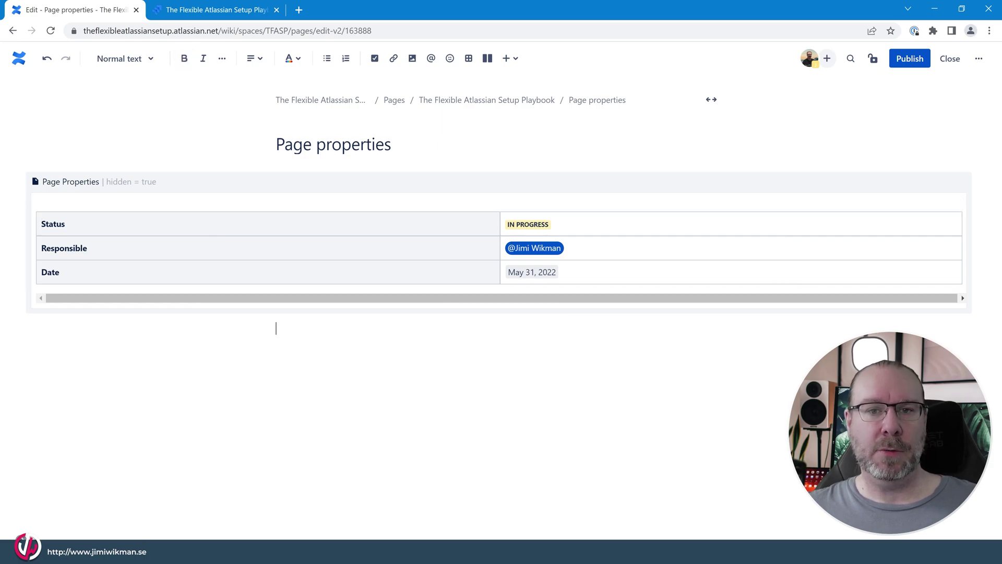
pyautogui.click(315, 187)
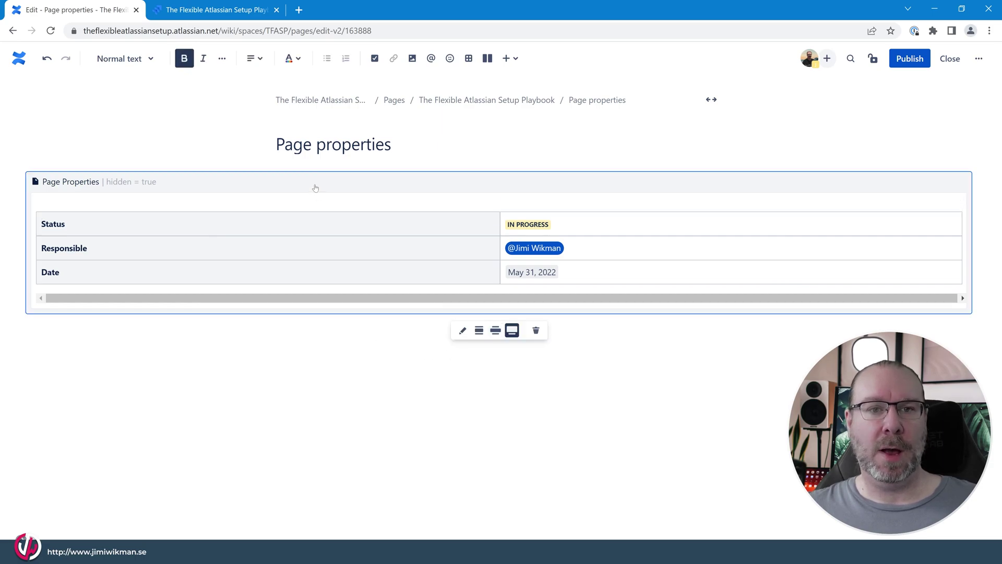
pyautogui.click(484, 333)
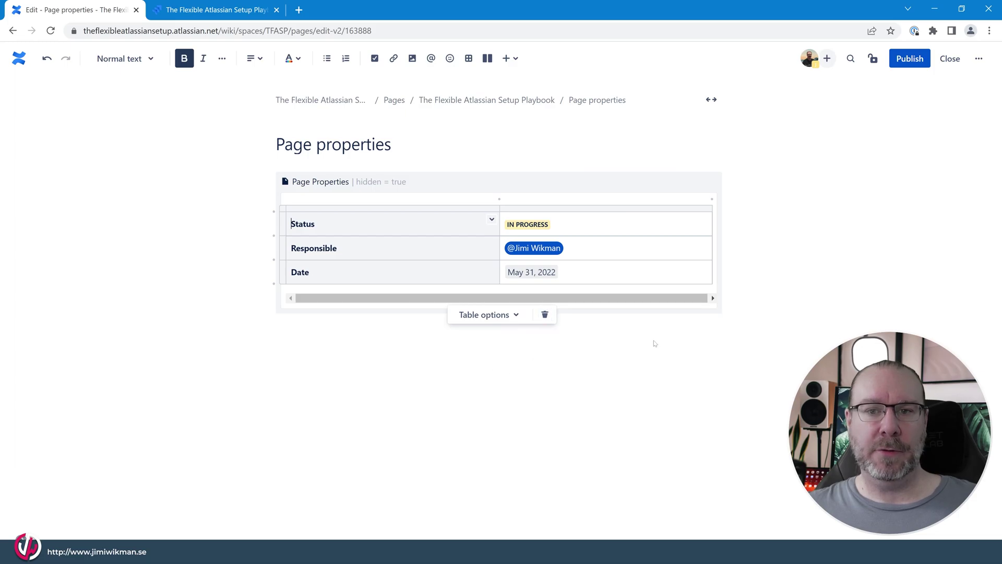
pyautogui.click(901, 63)
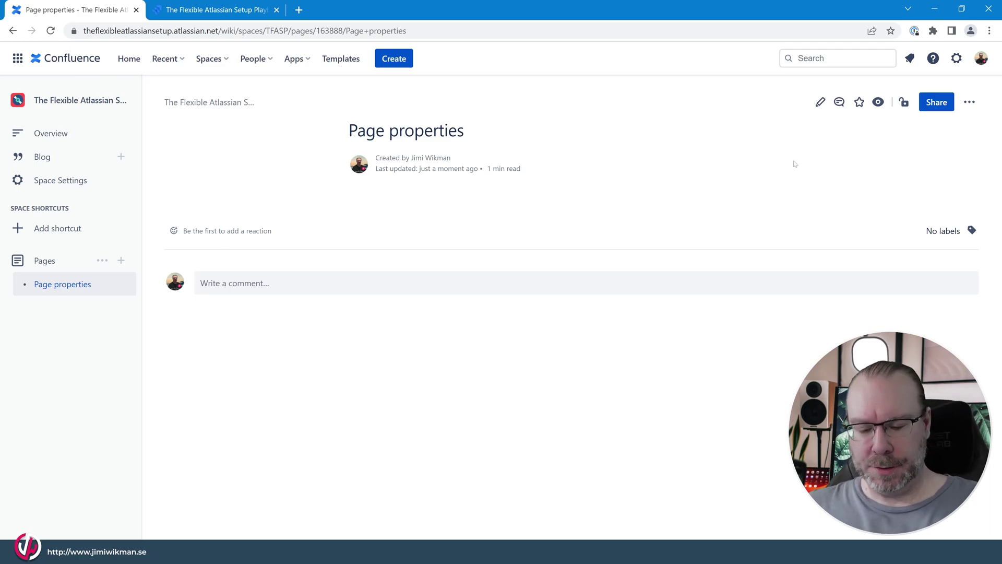
# Step: Untick Hidden in the Page Properties macro settings and republish the page
pyautogui.press('e')
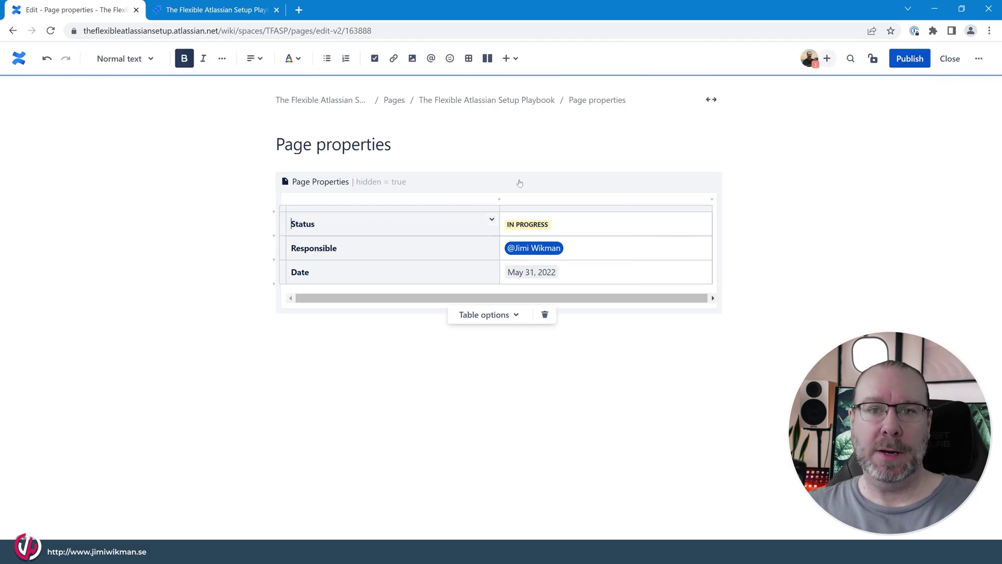
pyautogui.click(520, 182)
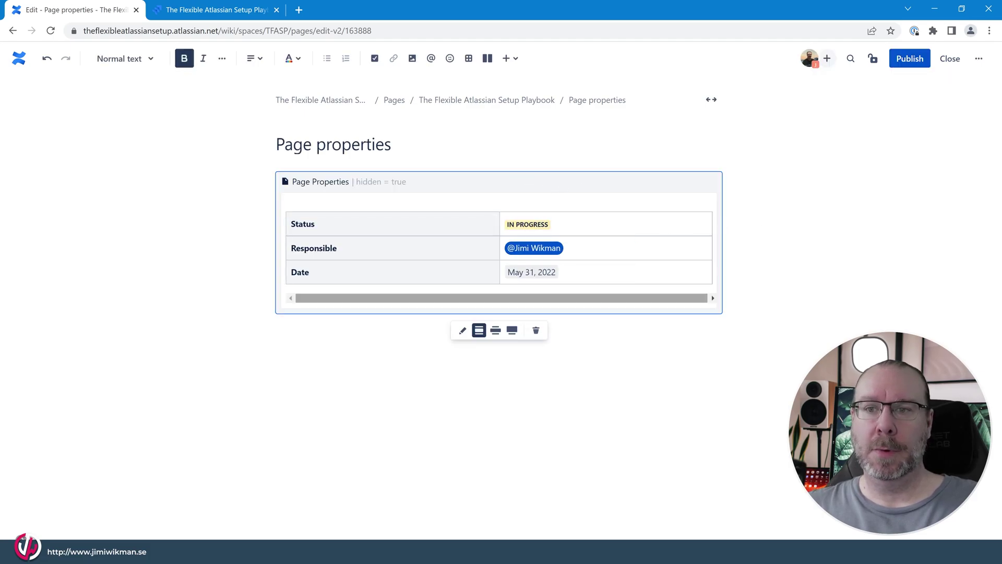
pyautogui.click(462, 330)
pyautogui.click(831, 278)
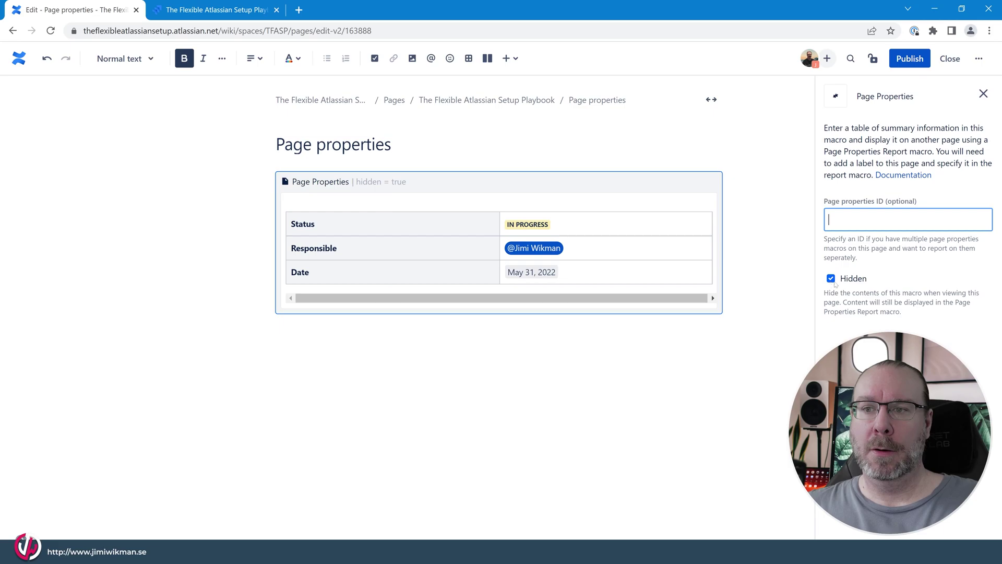
pyautogui.click(910, 58)
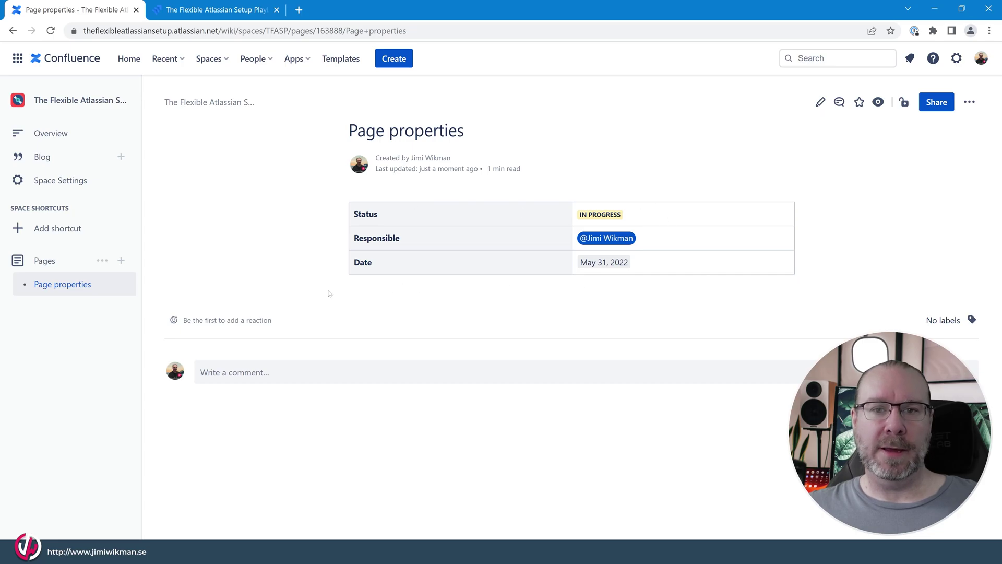
pyautogui.click(102, 284)
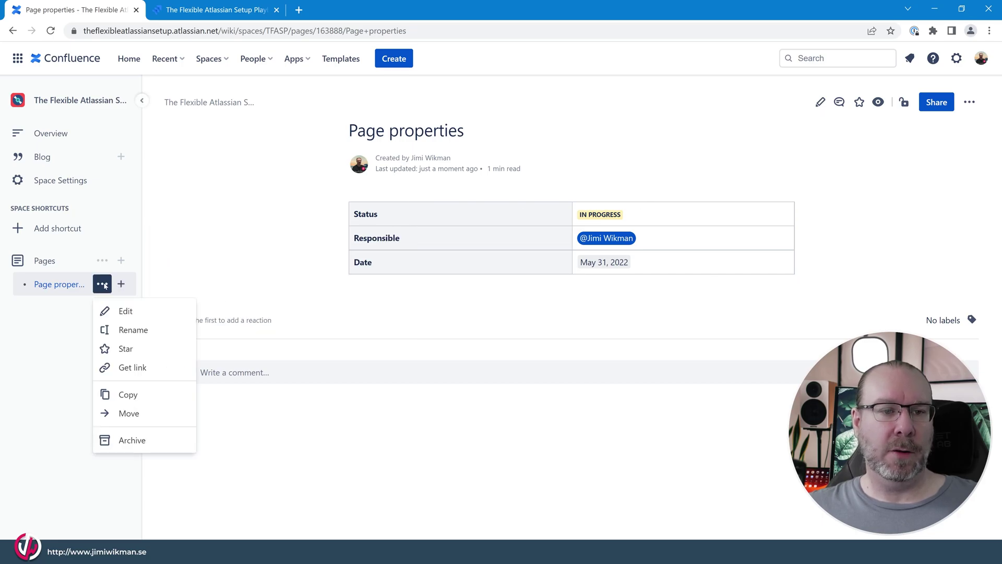
# Step: Copy the page within the space and retitle the copy 'Page properties 2'
pyautogui.click(126, 395)
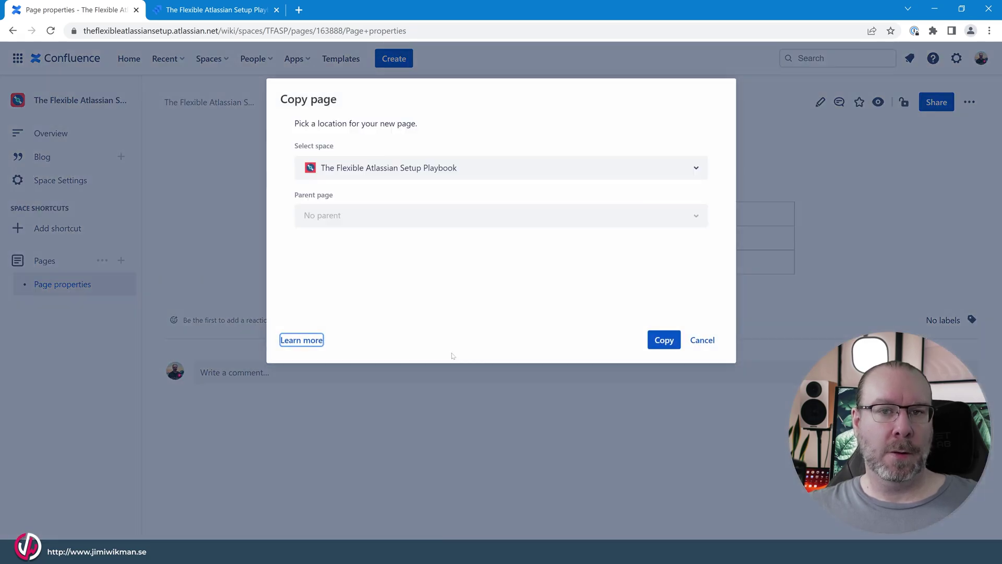
pyautogui.click(661, 338)
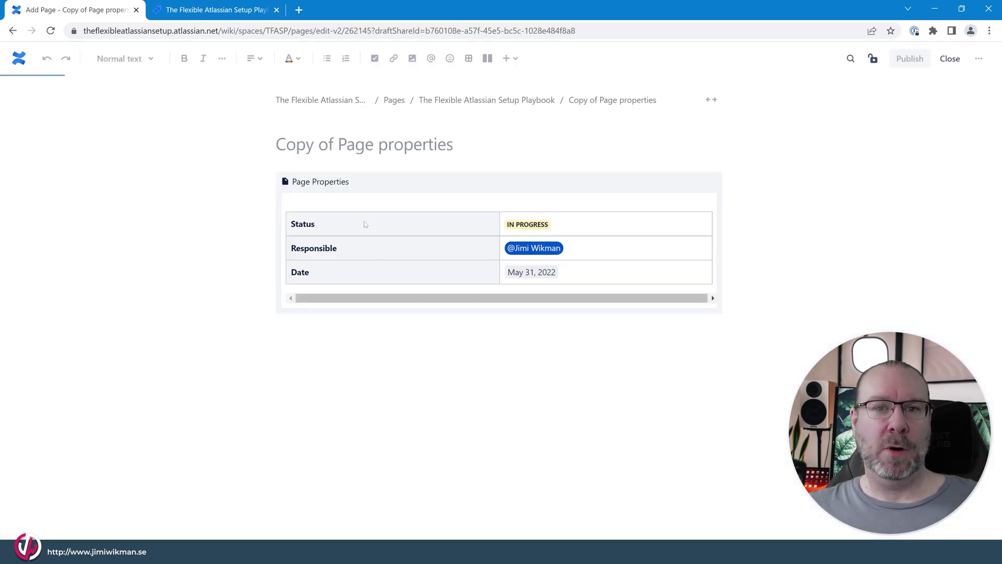
pyautogui.moveTo(338, 144); pyautogui.dragTo(276, 144)
pyautogui.press('BackSpace')
pyautogui.click(392, 144)
pyautogui.write('2')
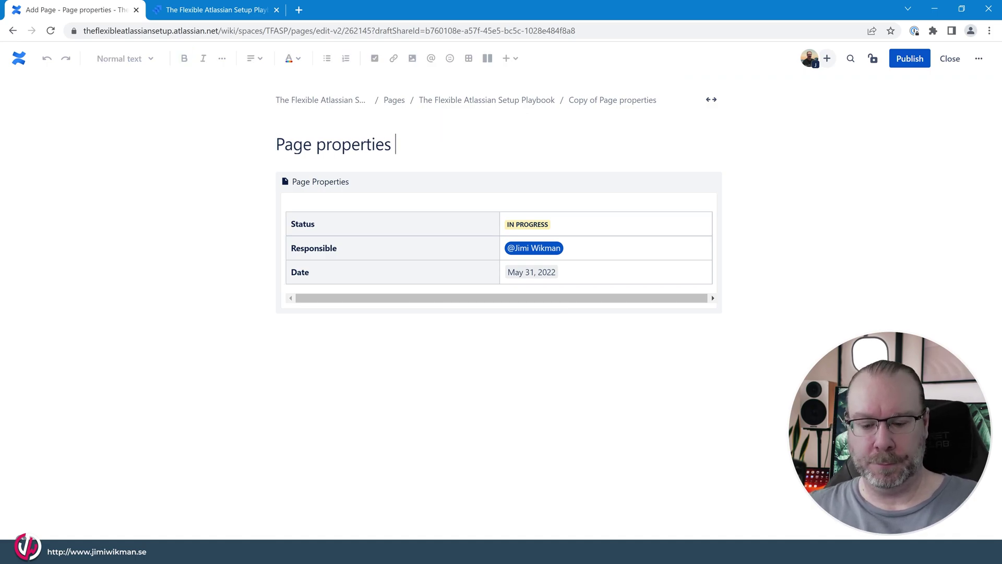
# Step: Change the status to green PUBLISHED, set the date to May 19, 2022, and publish
pyautogui.click(528, 224)
pyautogui.click(612, 272)
pyautogui.click(574, 249)
pyautogui.hotkey('ctrl', 'shift', 'Left')
pyautogui.hotkey('ctrl', 'shift', 'Left')
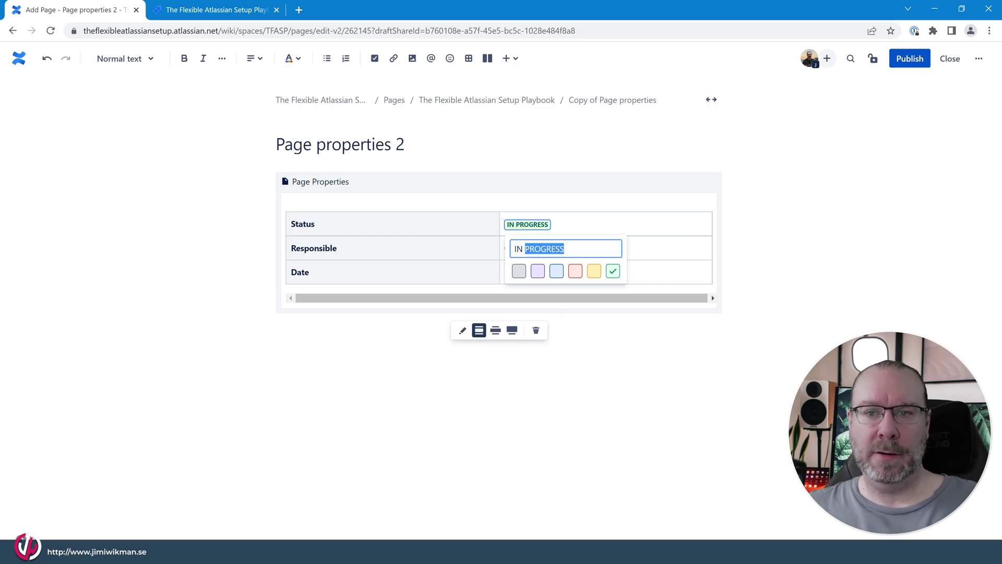
pyautogui.write('PUB')
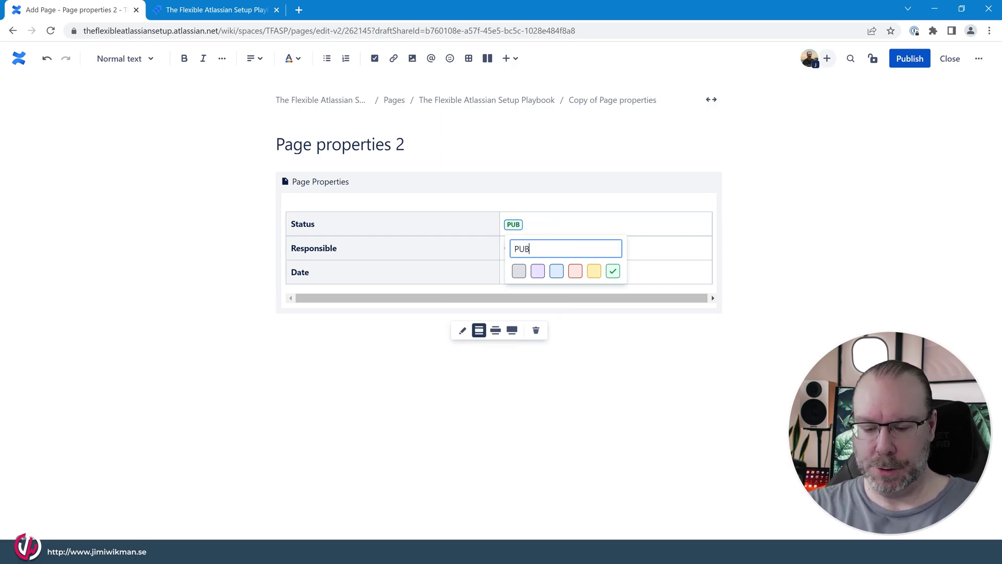
pyautogui.write('LISHED')
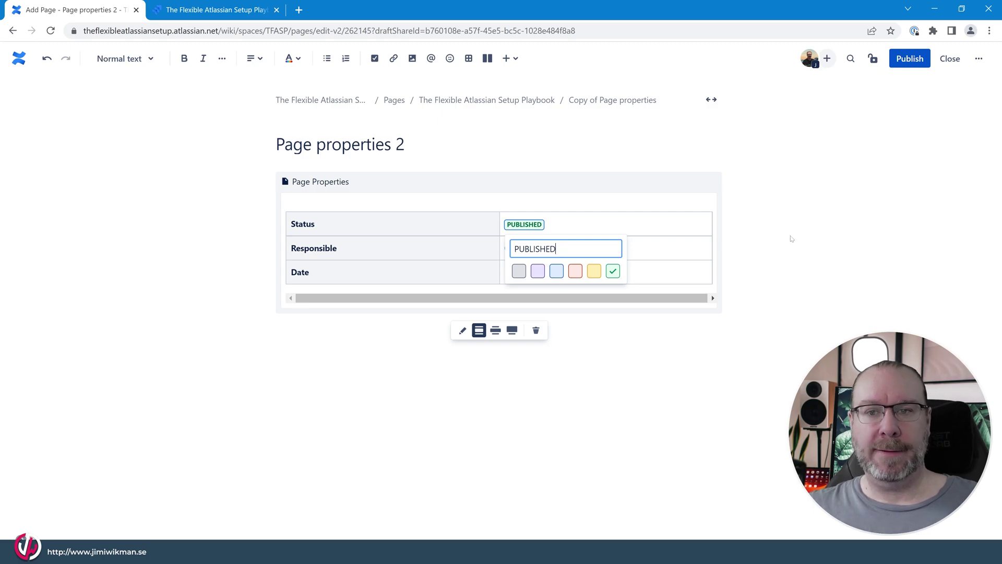
pyautogui.press('Return')
pyautogui.click(547, 272)
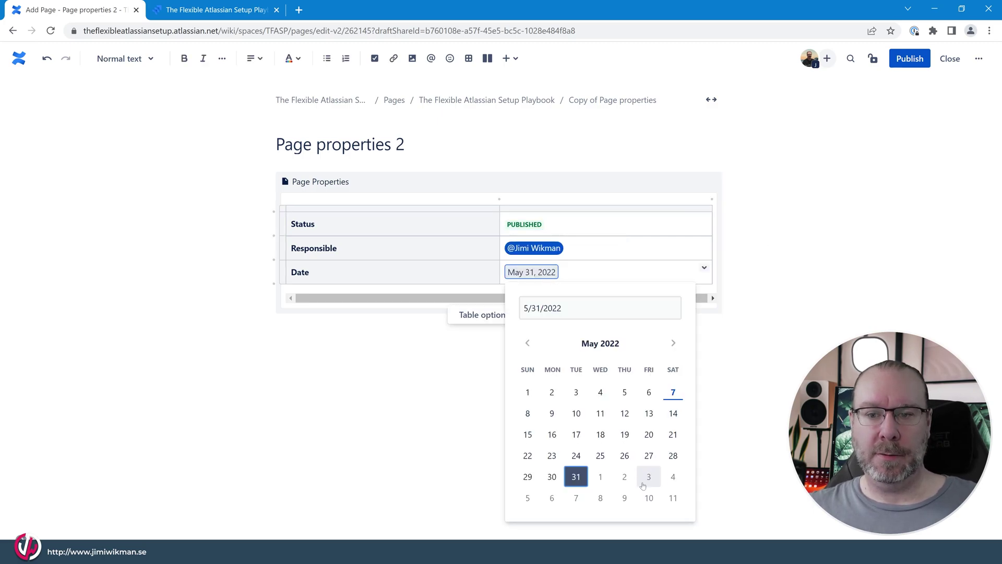
pyautogui.click(624, 435)
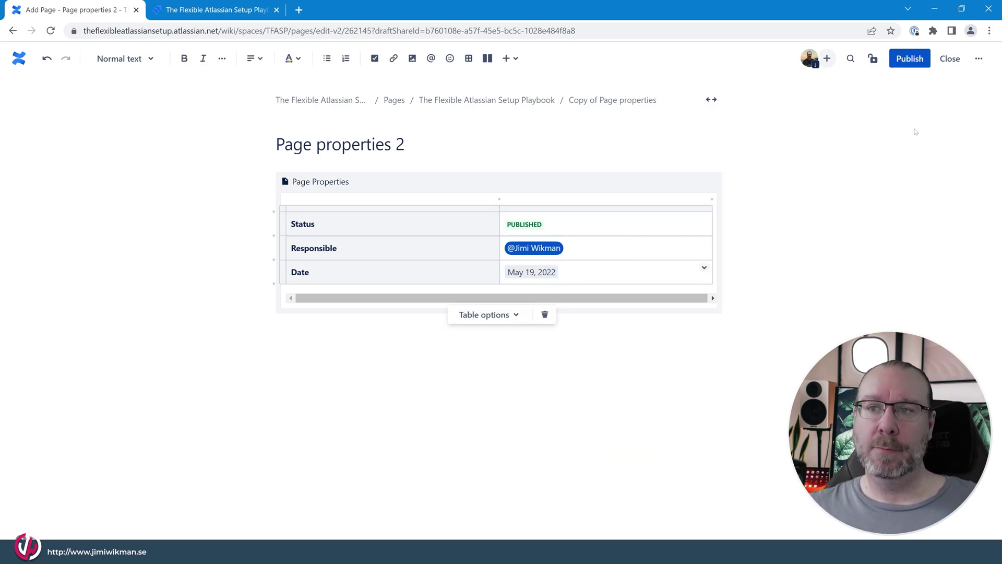
pyautogui.click(910, 58)
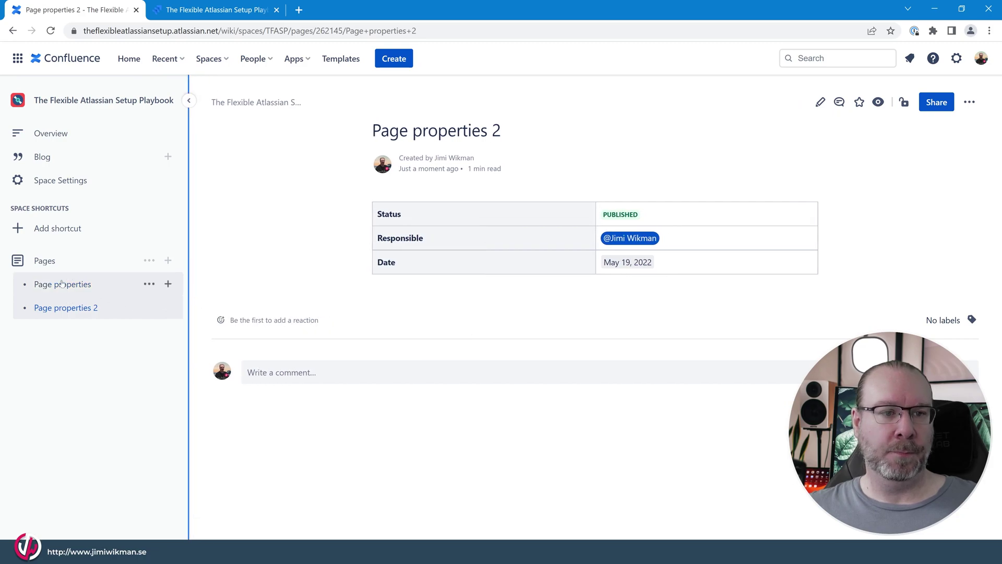
# Step: Rename the original page to 'Page properties 1' and republish it
pyautogui.moveTo(70, 283)
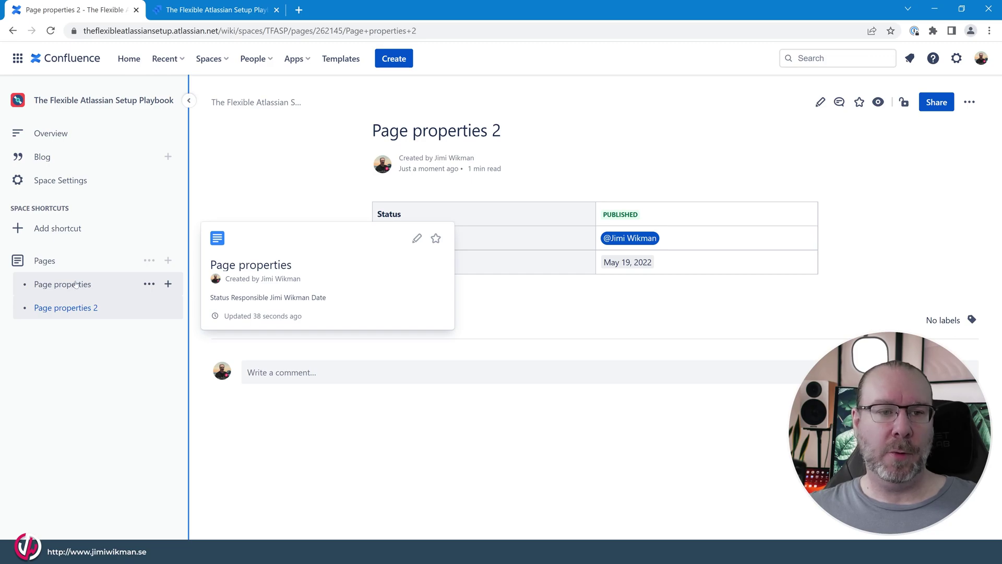
pyautogui.click(71, 284)
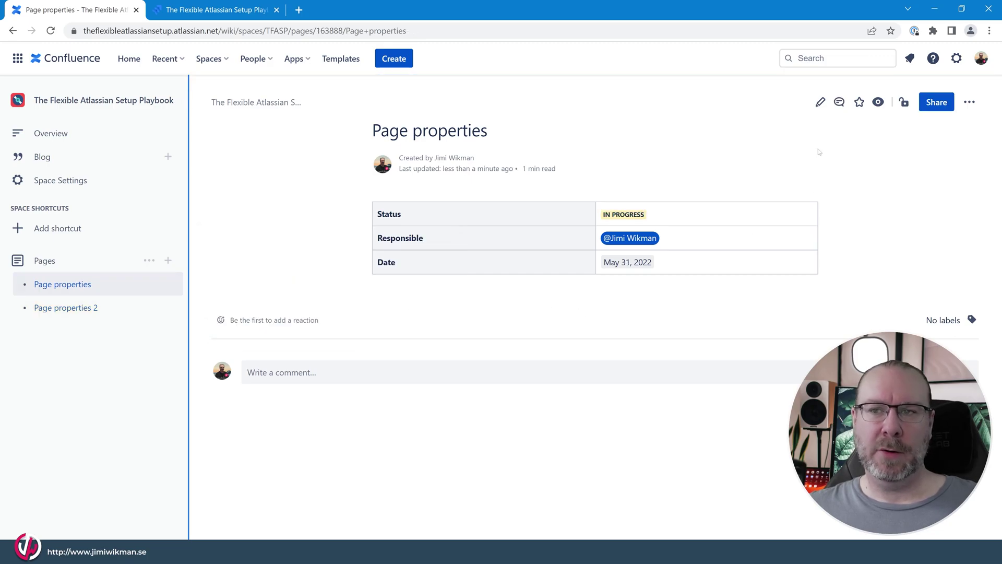
pyautogui.click(820, 102)
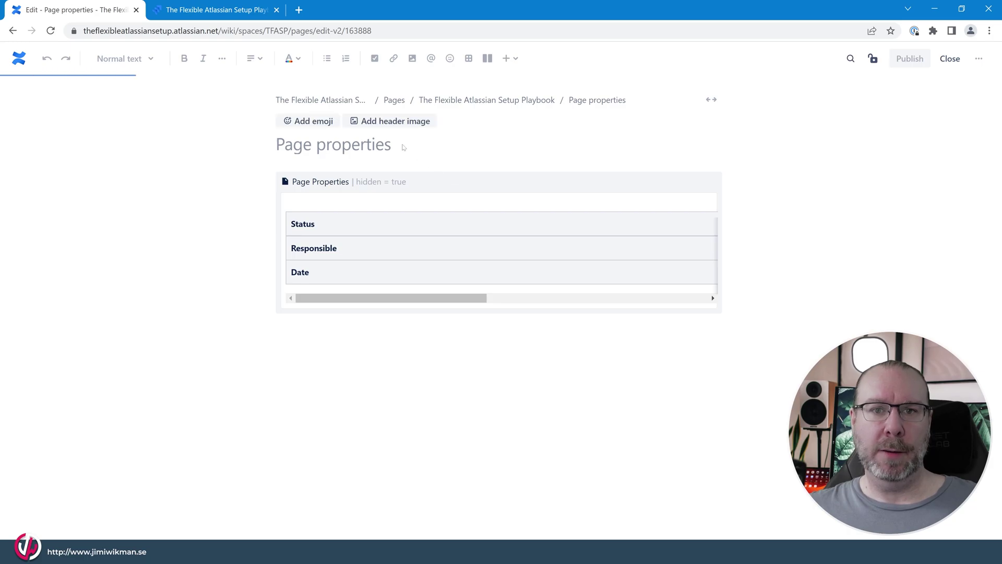
pyautogui.write('1')
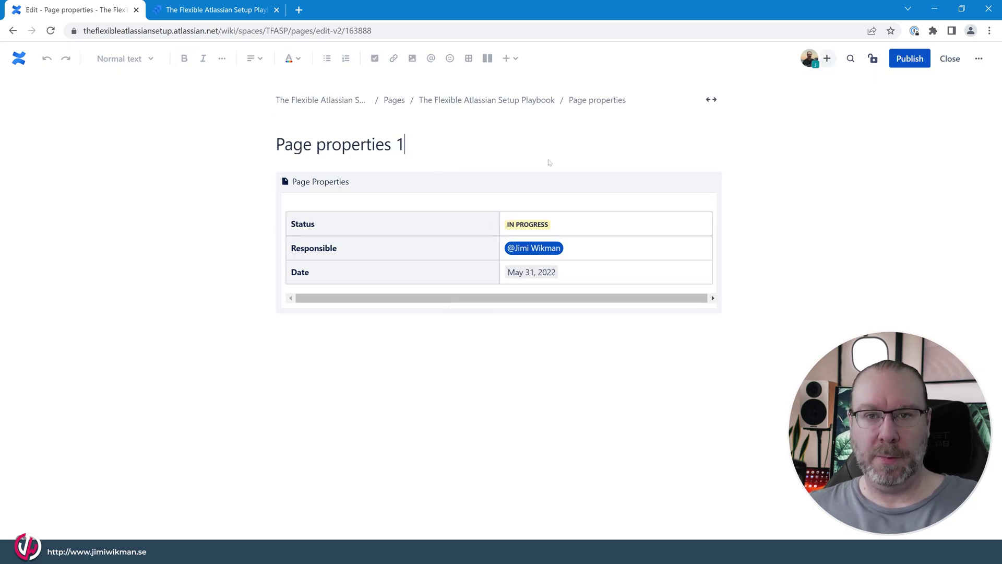
pyautogui.hotkey('ctrl', 'Return')
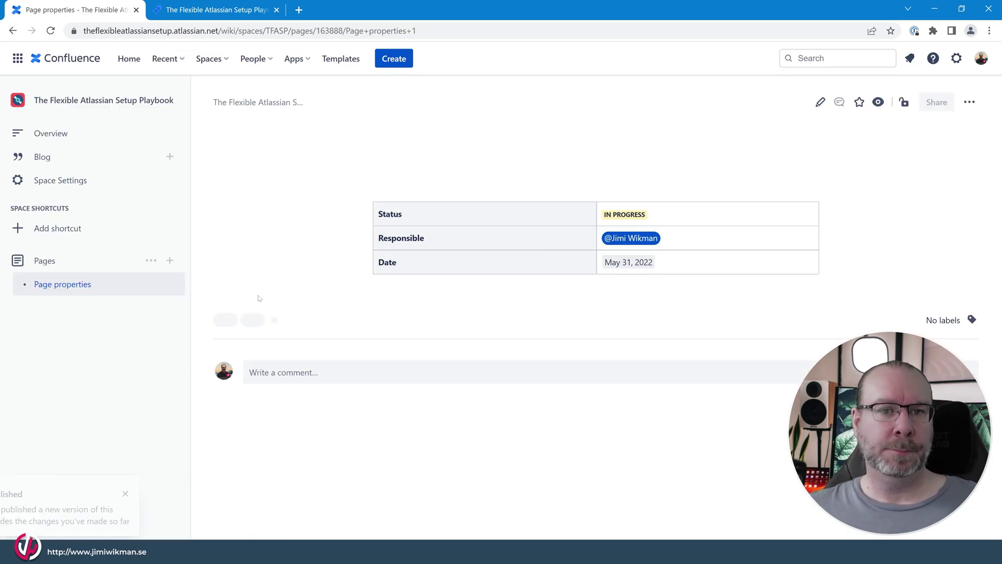
# Step: Create a new page titled 'Page Properties' and insert a Page Properties Report macro via /pro
pyautogui.click(170, 261)
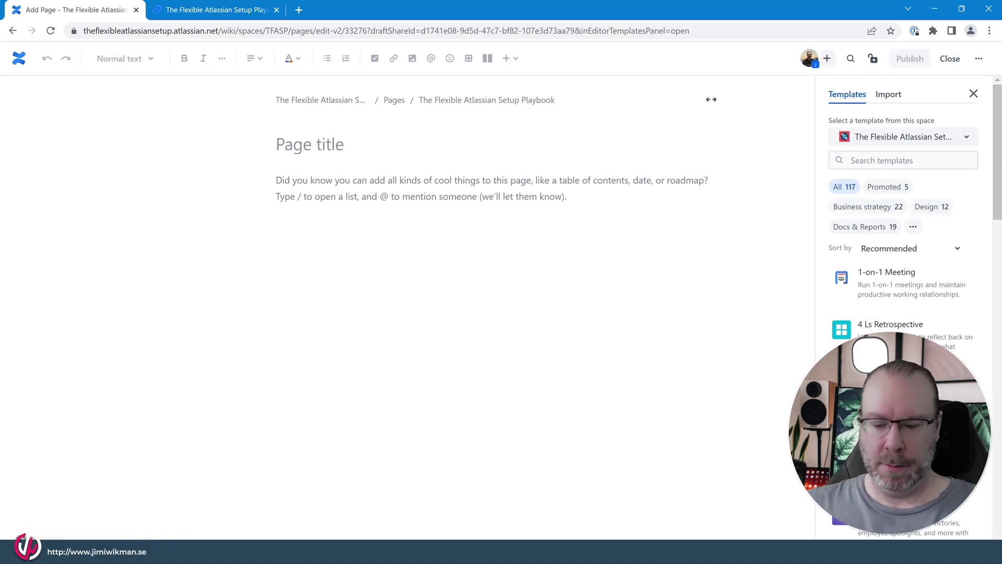
pyautogui.write('Page P')
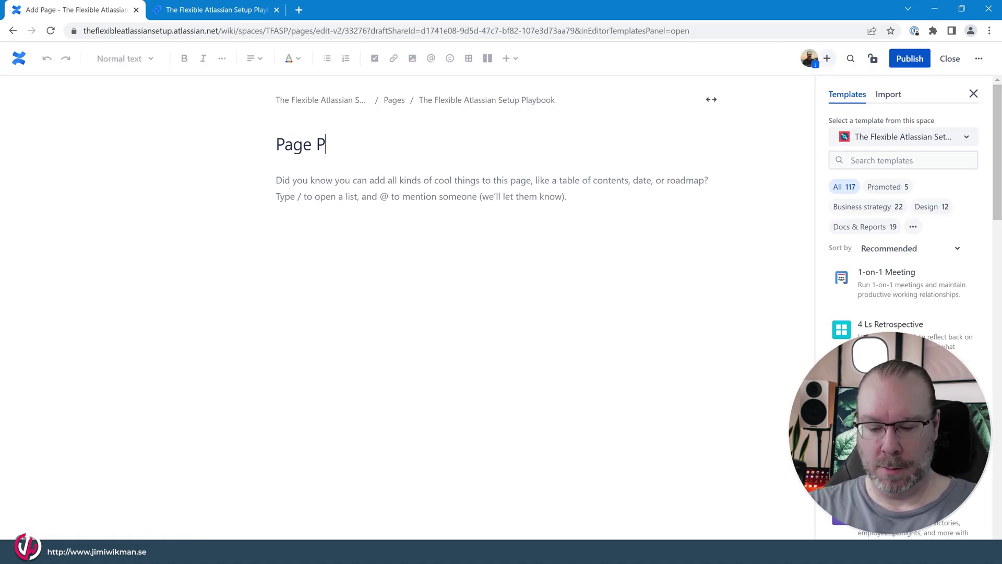
pyautogui.write('roperties')
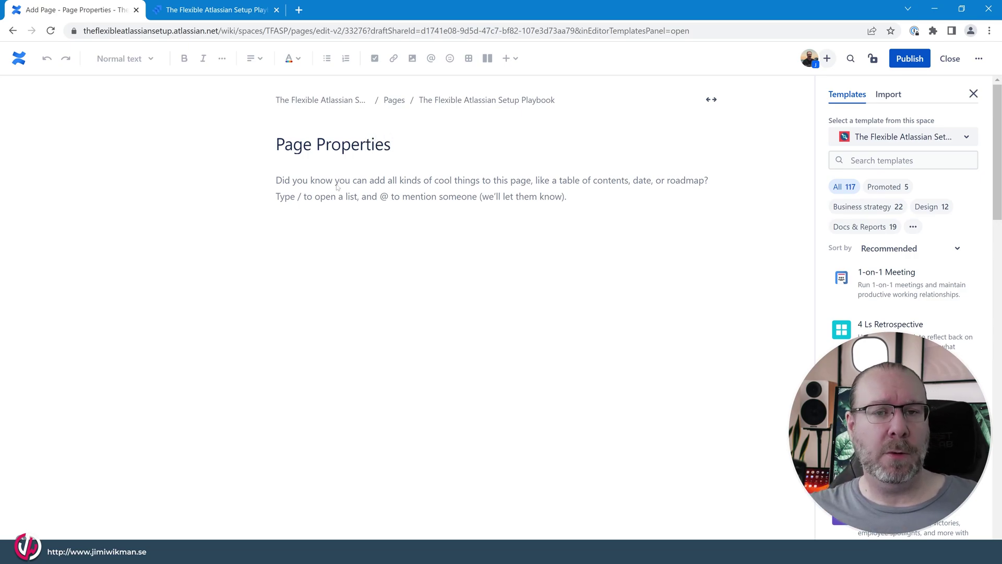
pyautogui.click(277, 180)
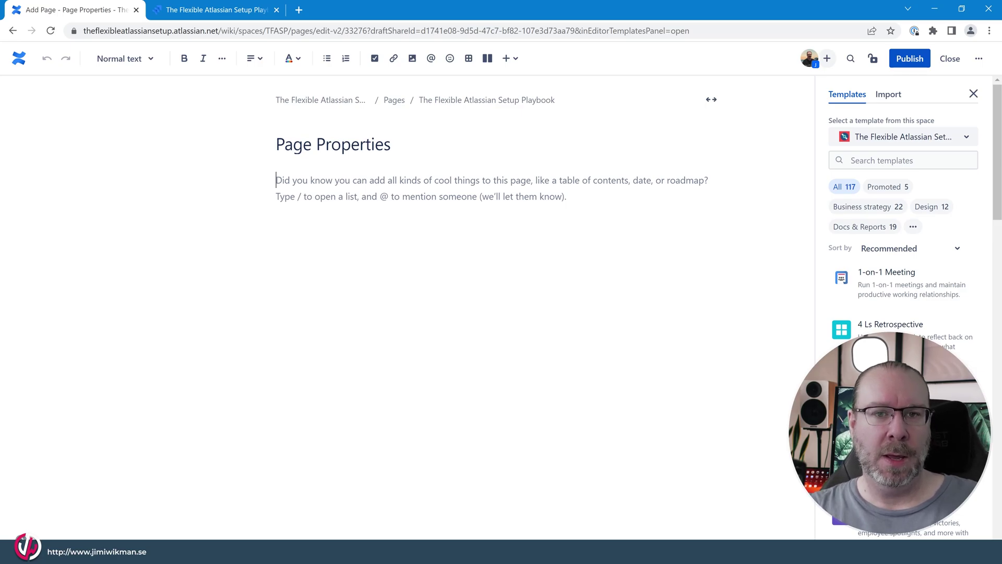
pyautogui.write('/')
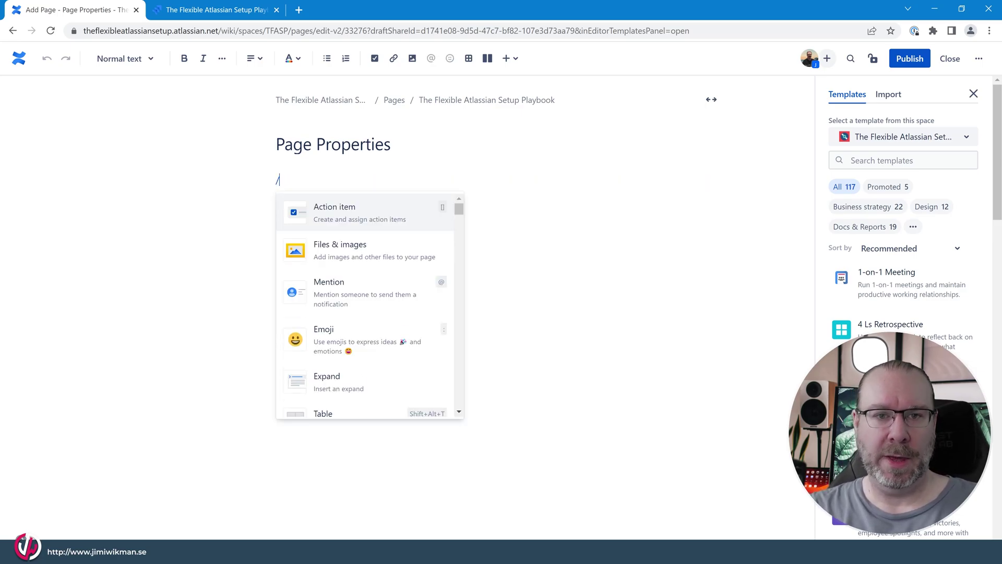
pyautogui.write('pro')
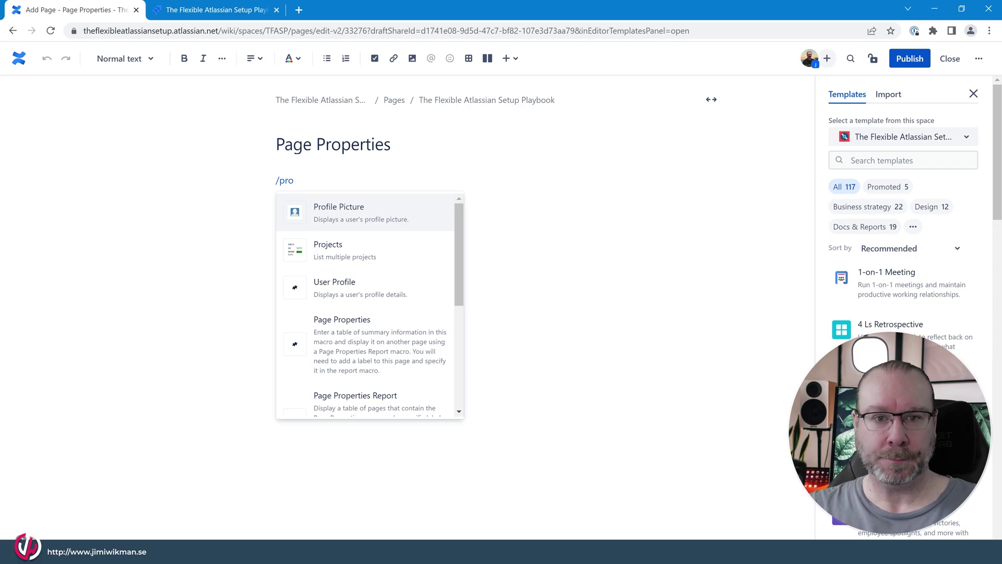
pyautogui.scroll(-3, 368, 283)
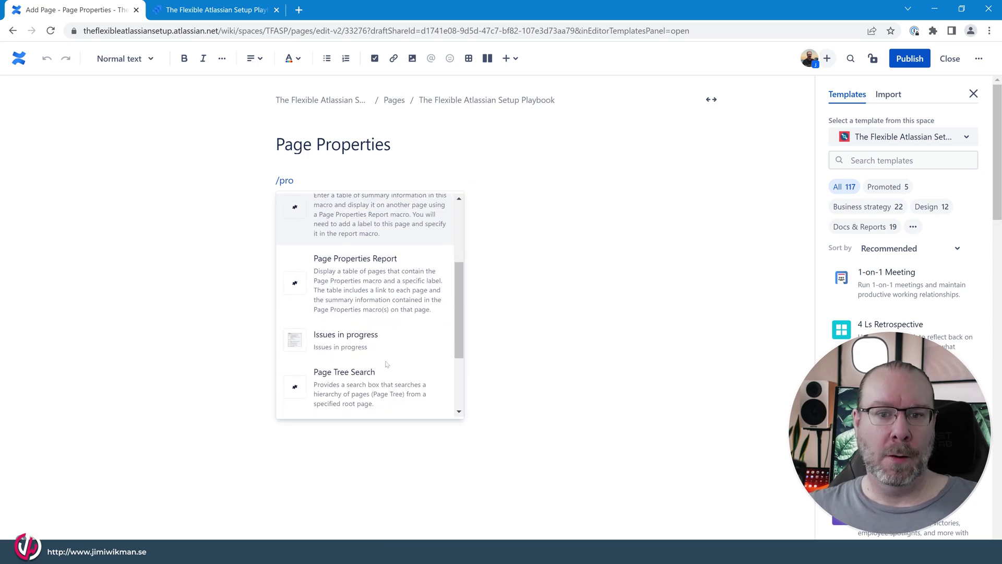
pyautogui.click(368, 282)
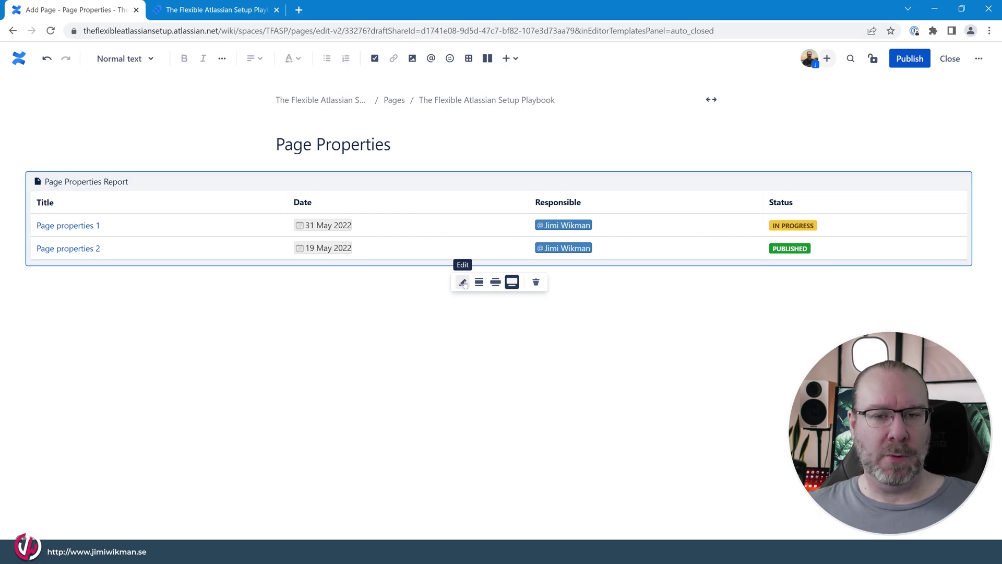
# Step: Set the Page Properties Report to report on pages labelled page_properties
pyautogui.click(462, 282)
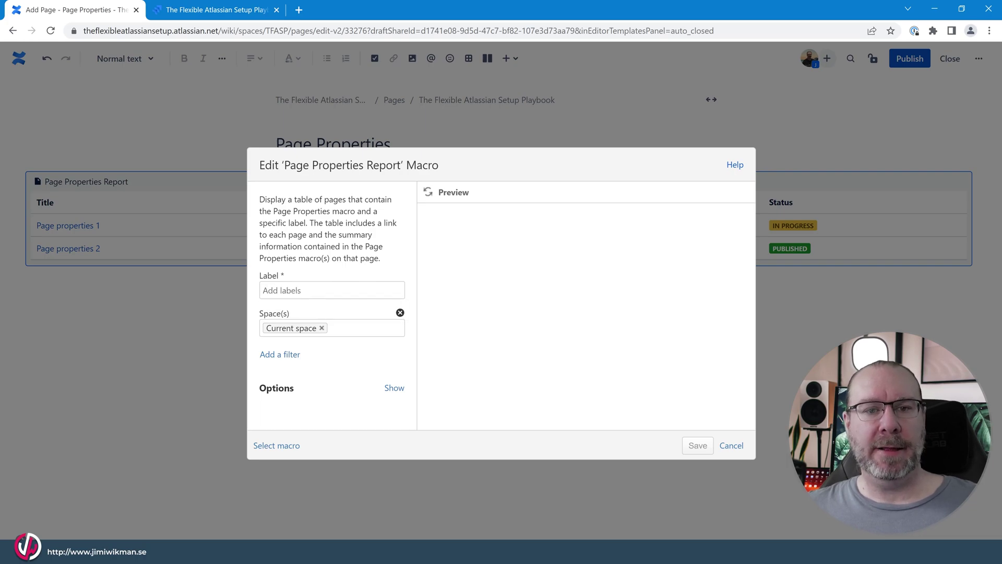
pyautogui.click(310, 291)
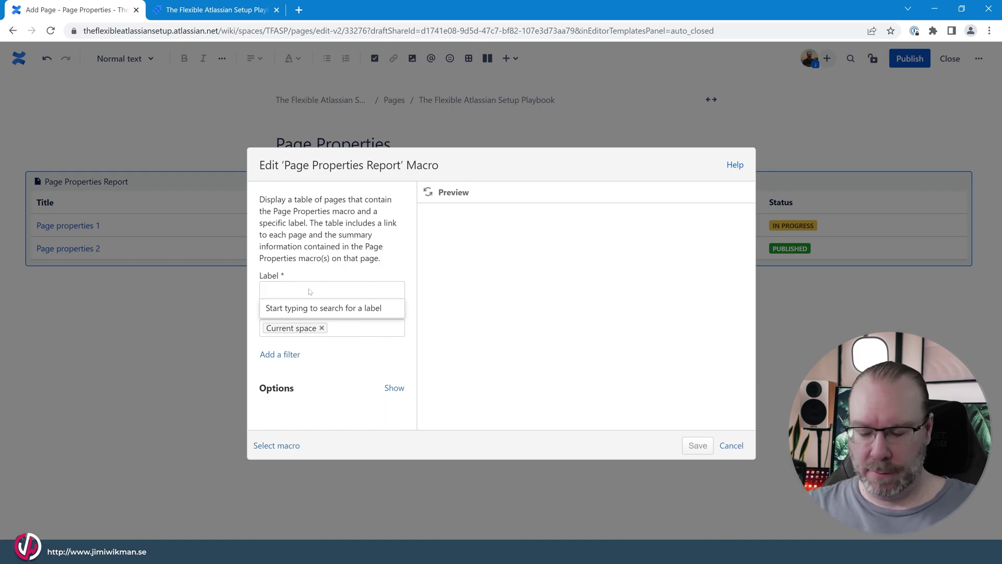
pyautogui.write('page_')
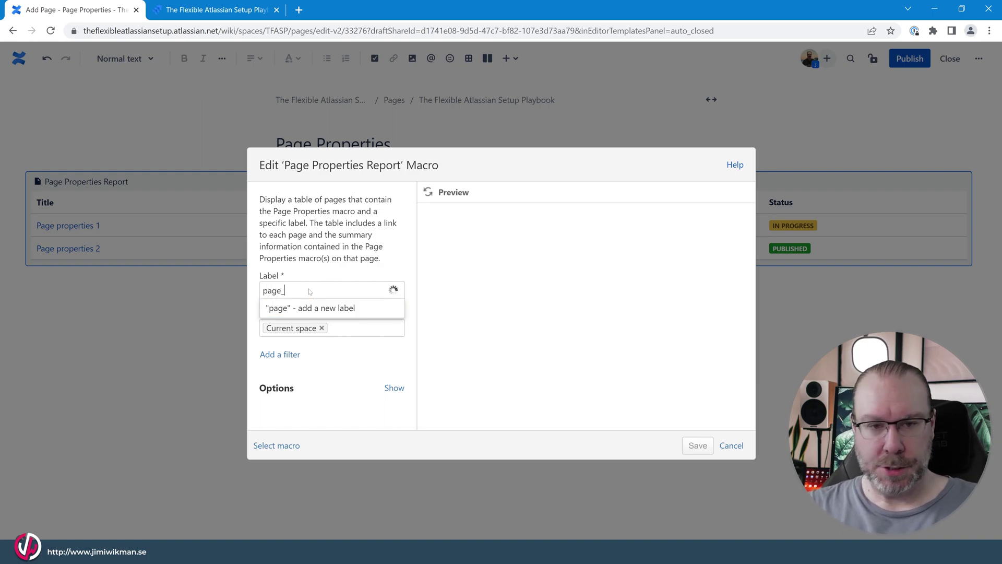
pyautogui.write('propertie')
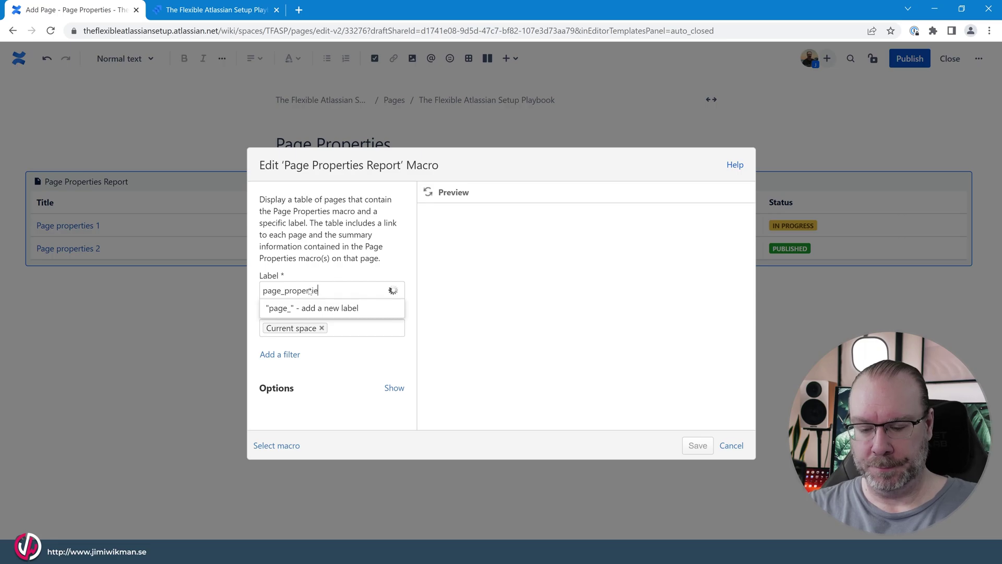
pyautogui.write('s')
pyautogui.click(330, 307)
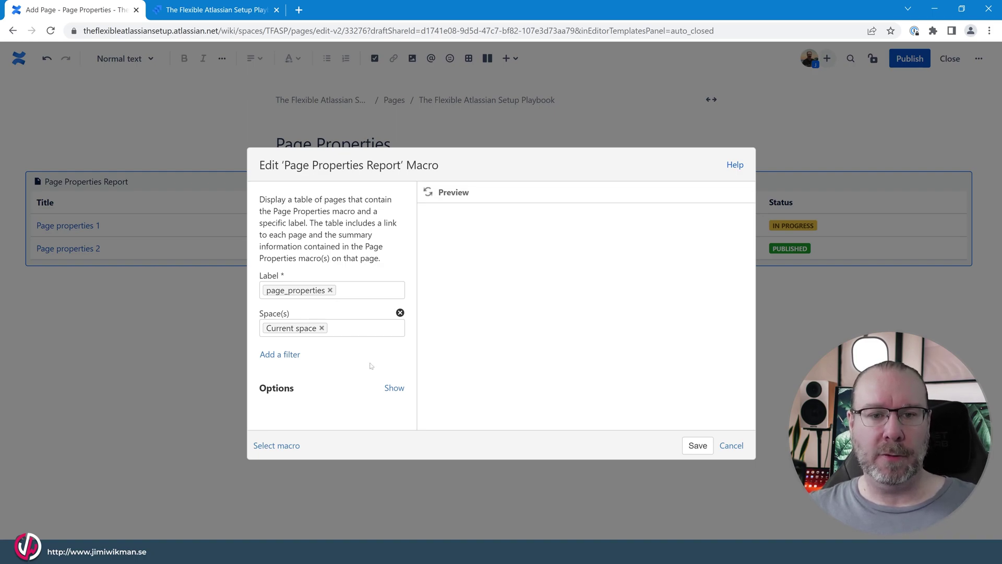
pyautogui.click(292, 355)
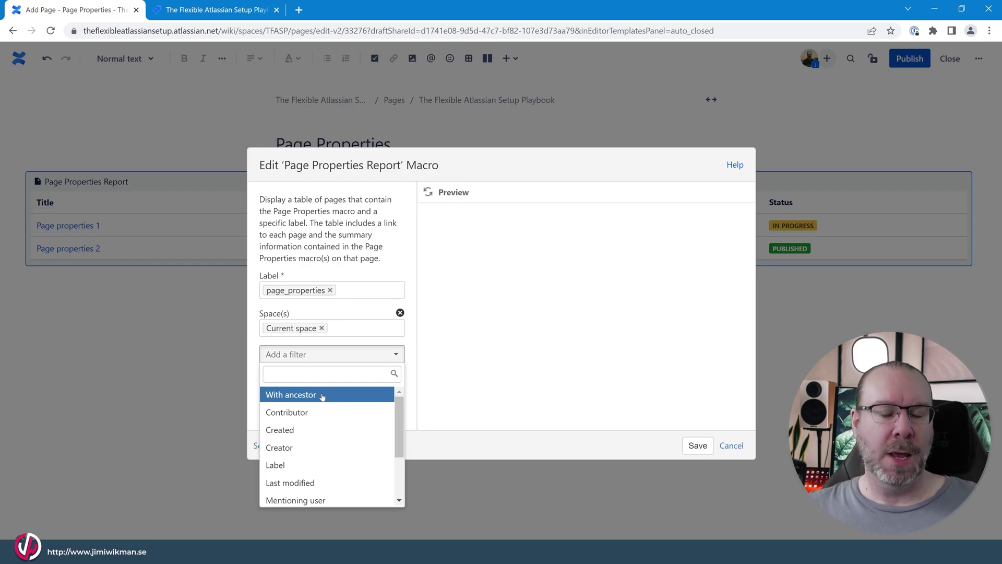
pyautogui.click(361, 339)
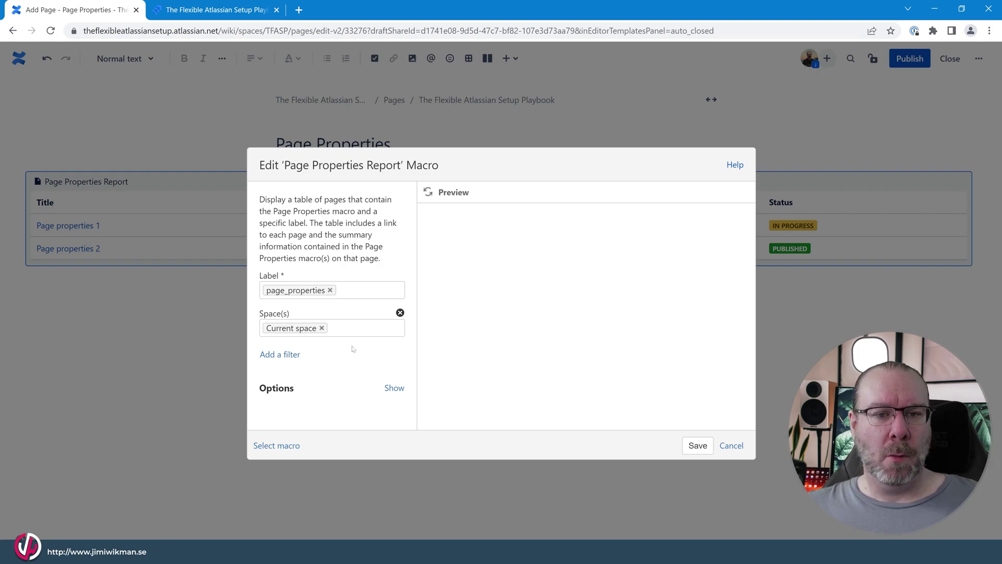
pyautogui.click(286, 355)
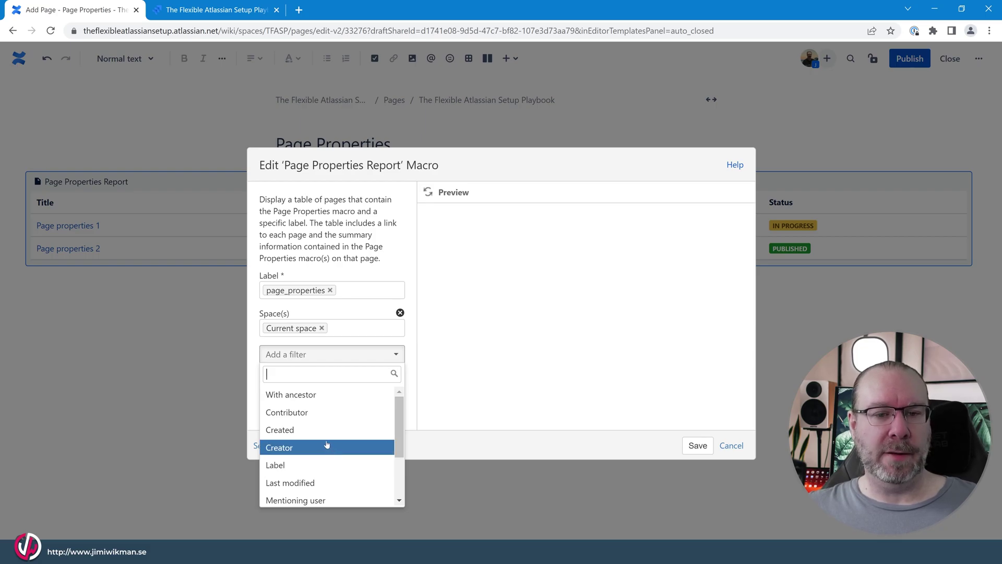
pyautogui.scroll(-2, 316, 413)
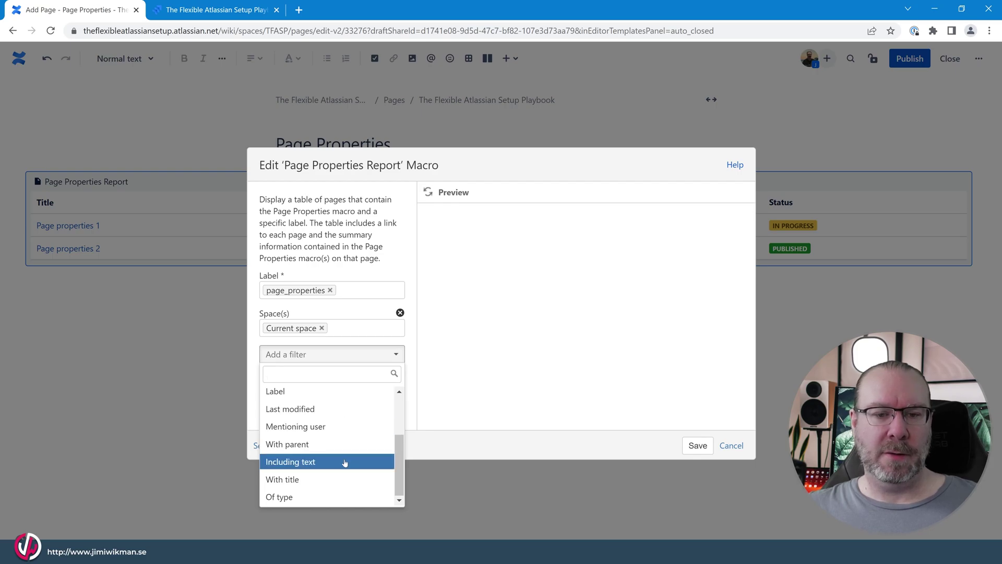
pyautogui.click(324, 497)
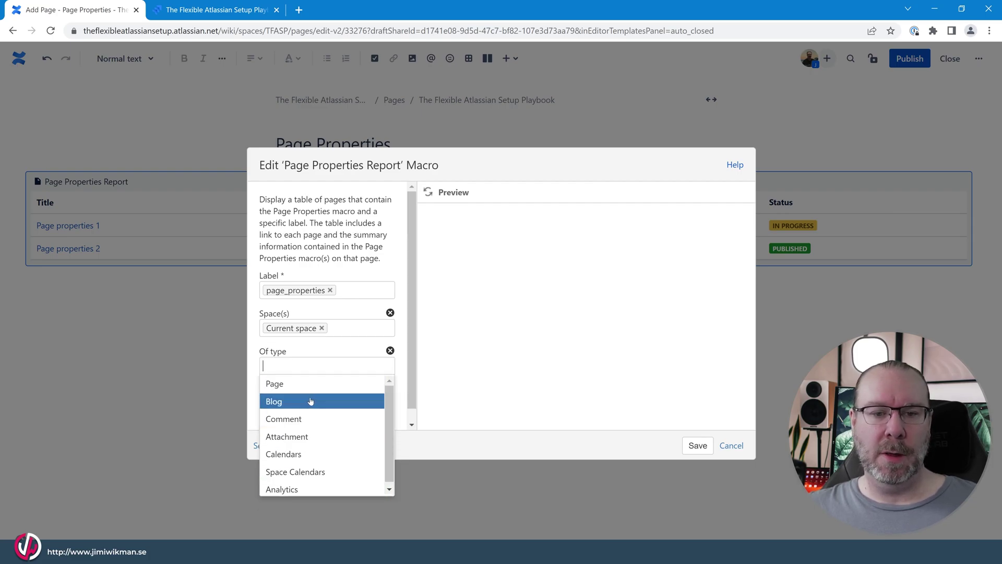
pyautogui.press('Escape')
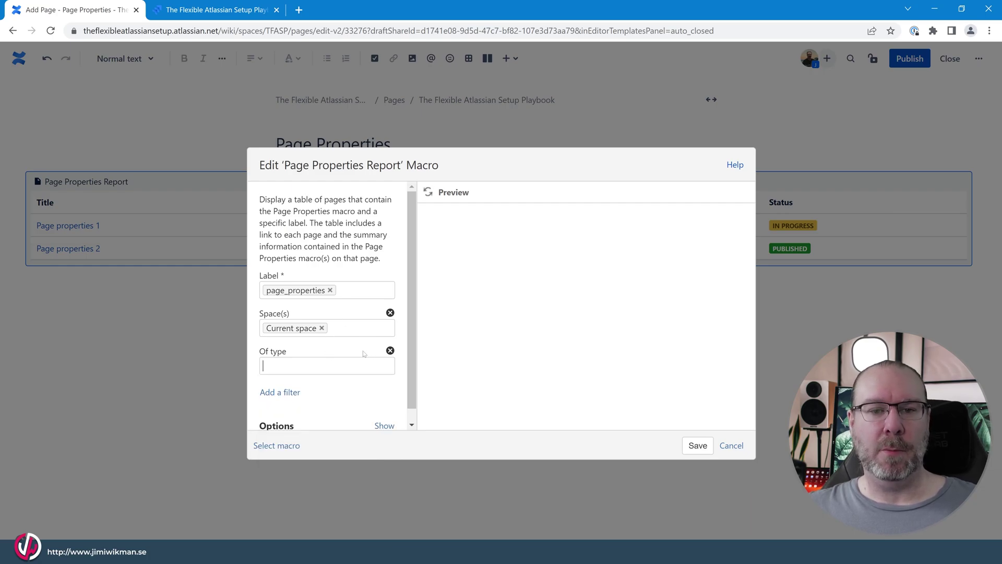
pyautogui.click(390, 350)
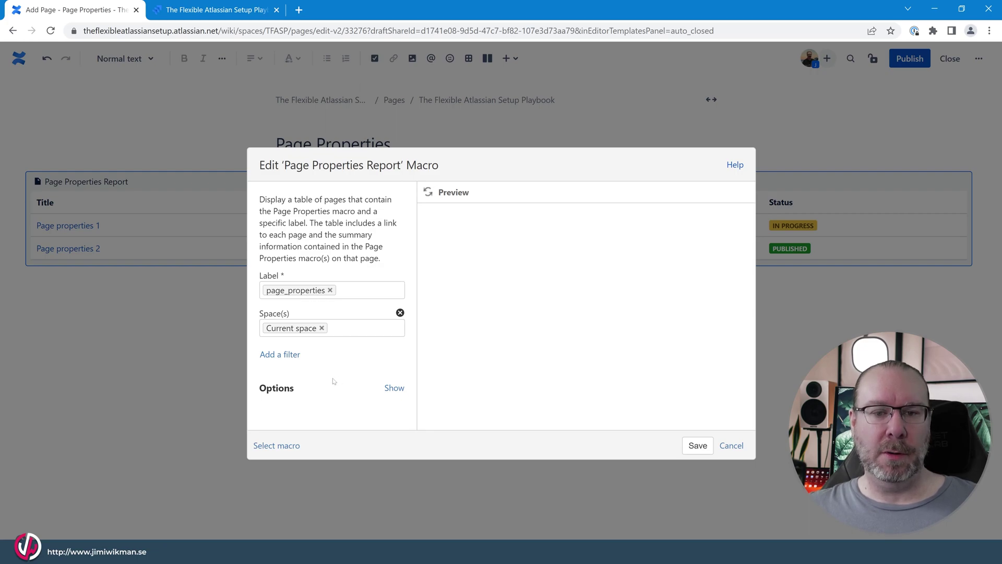
# Step: Expand the report's options and set the title column heading to 'Column Heading'
pyautogui.click(394, 388)
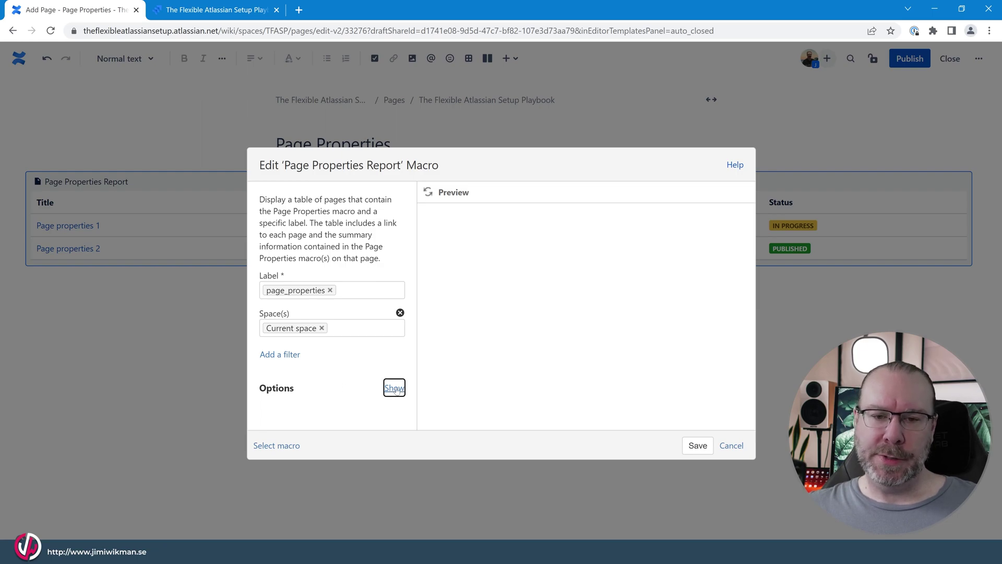
pyautogui.click(327, 238)
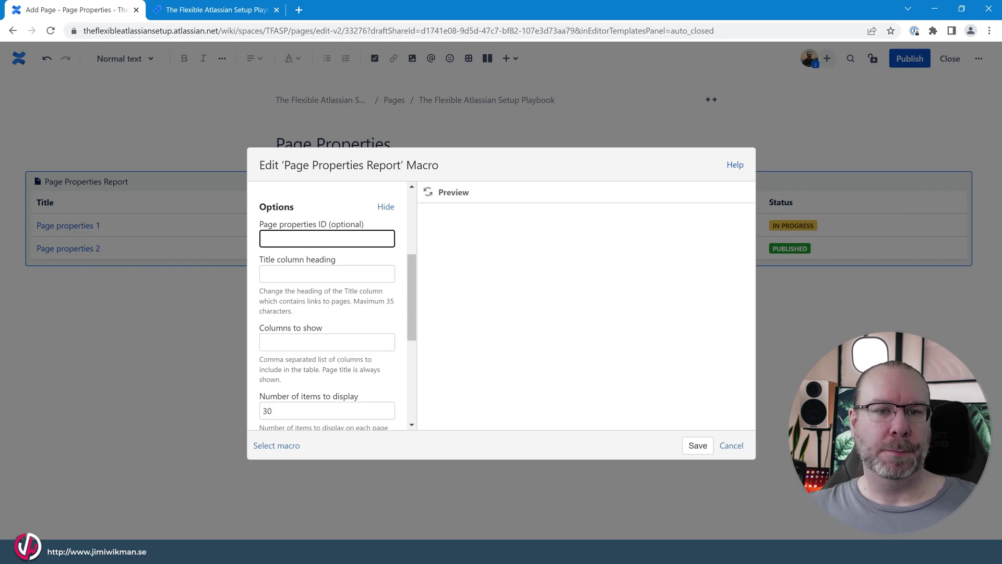
pyautogui.press('Tab')
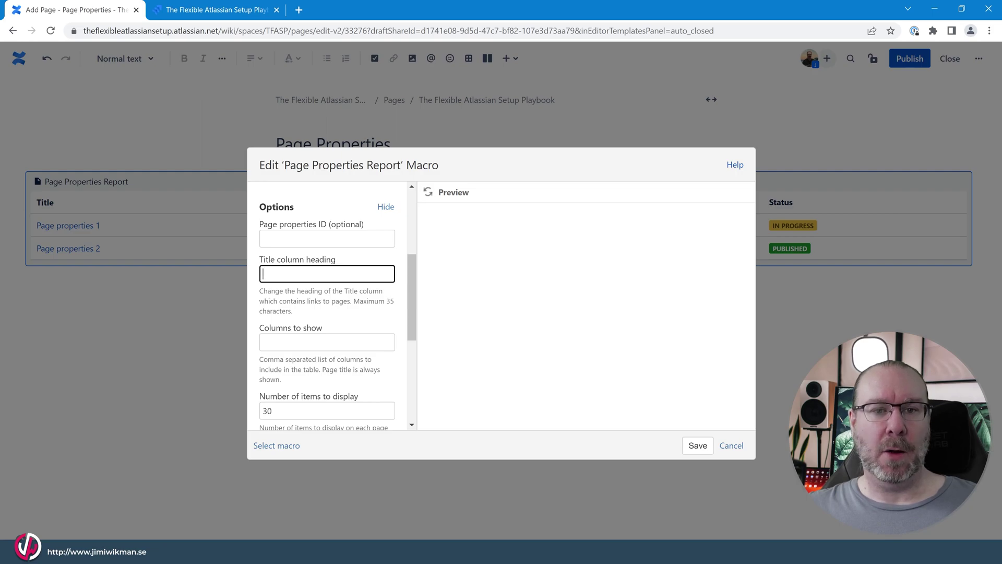
pyautogui.write('Col')
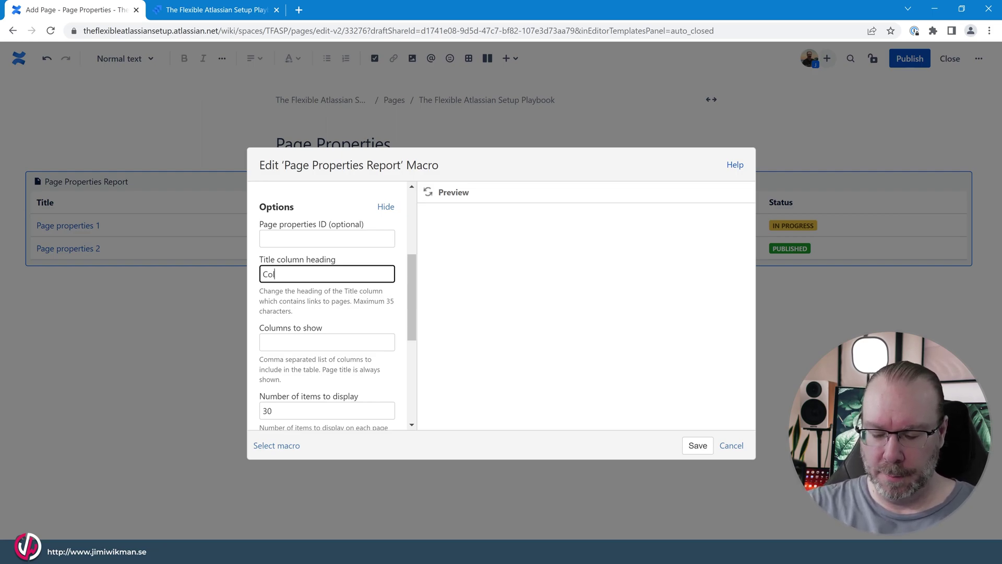
pyautogui.write('umn Heading')
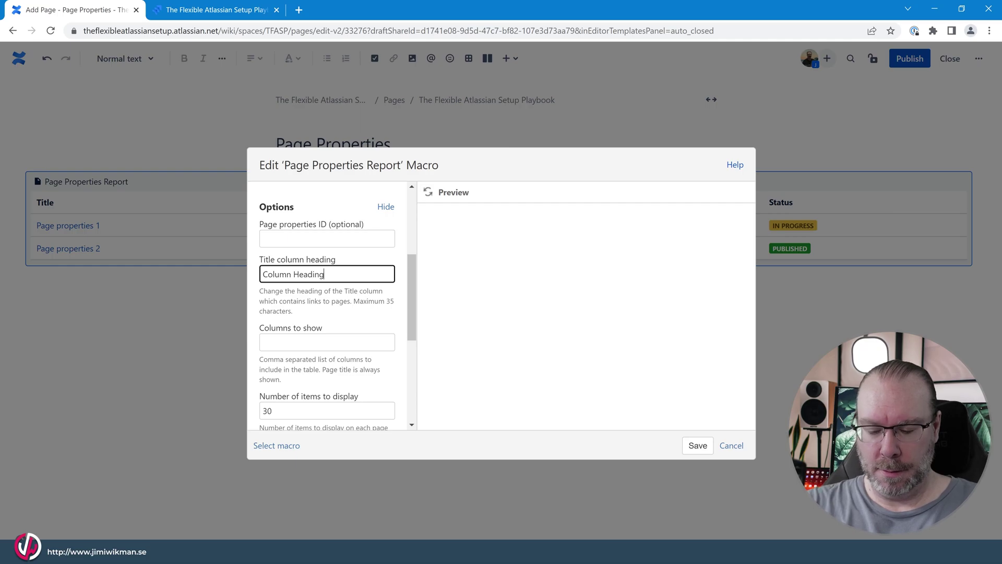
pyautogui.scroll(-3, 323, 324)
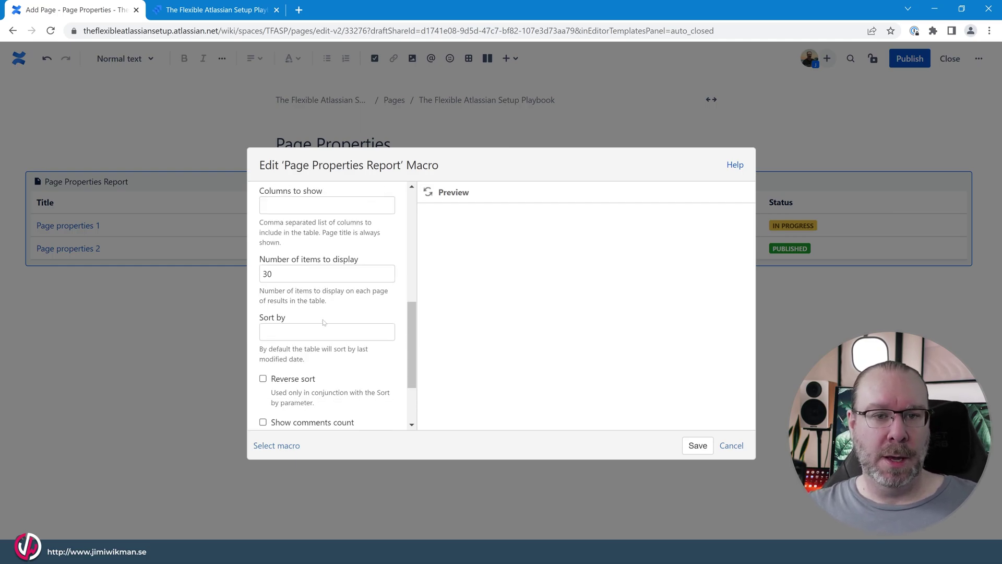
pyautogui.press('Tab')
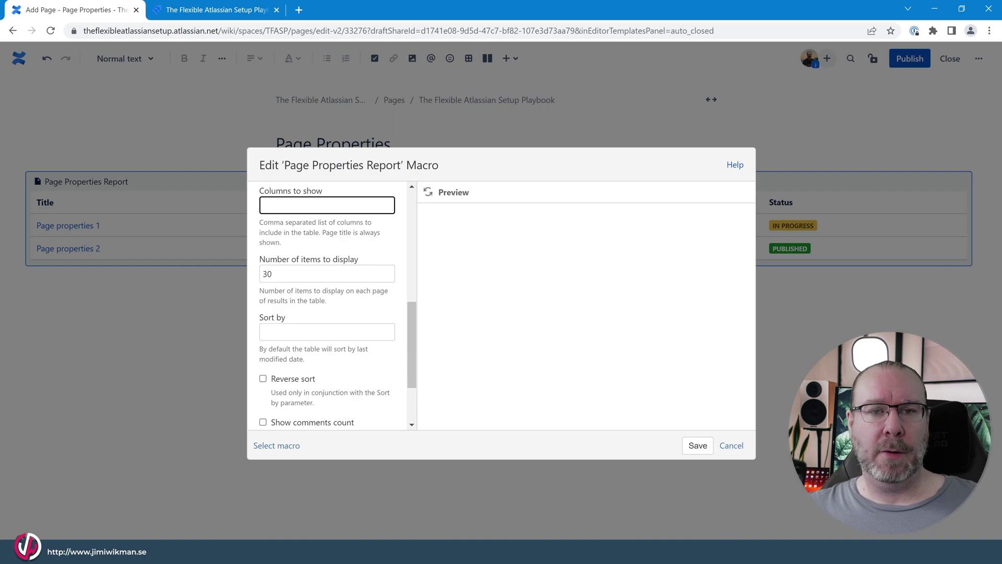
pyautogui.write('status')
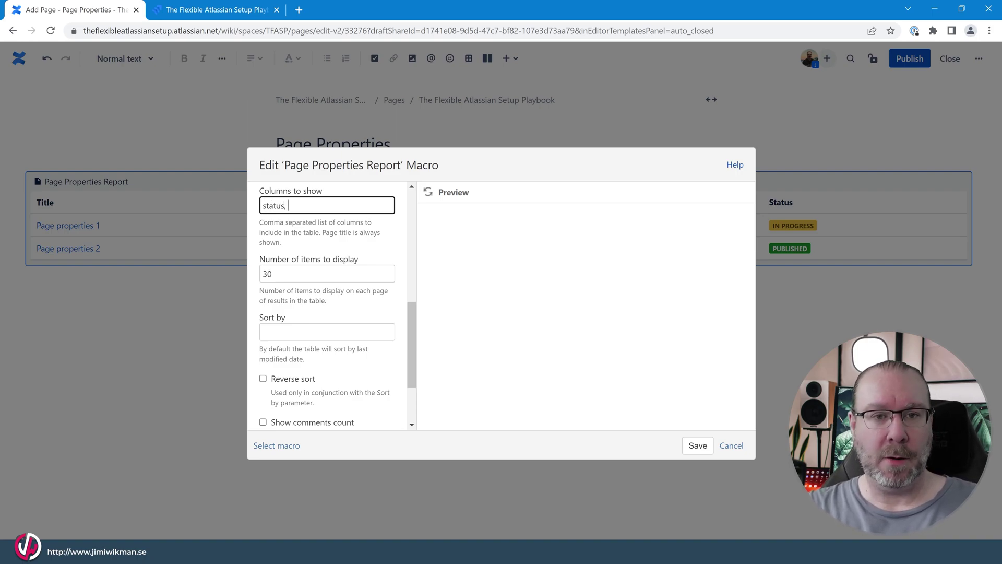
pyautogui.write(', reso')
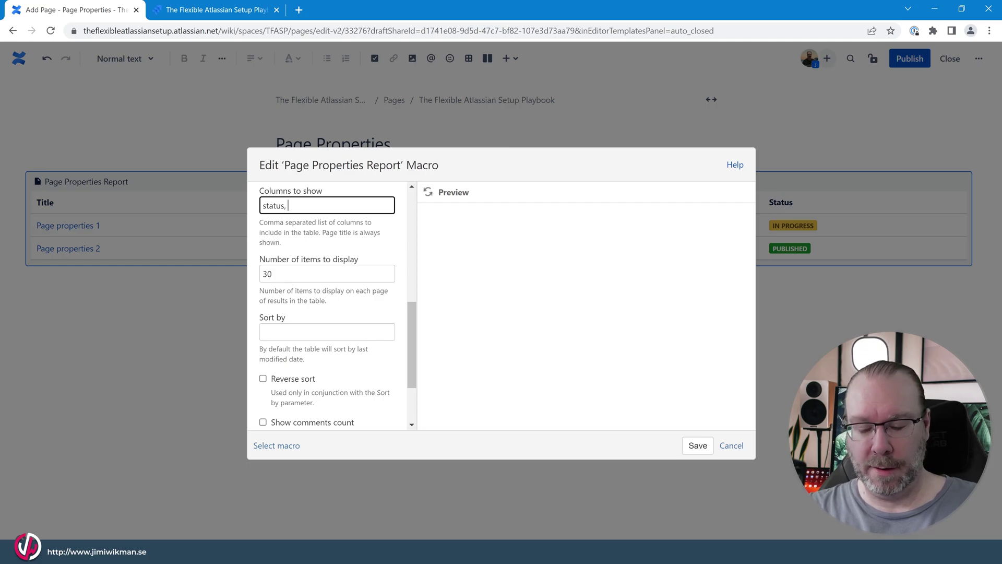
pyautogui.press('BackSpace')
pyautogui.write('ponsible')
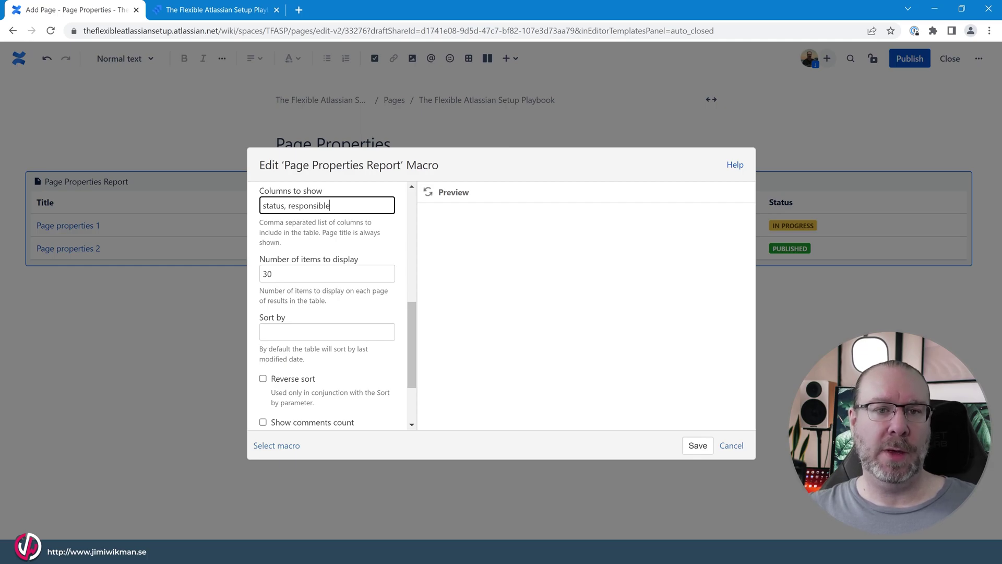
pyautogui.hotkey('ctrl', 'a')
pyautogui.press('BackSpace')
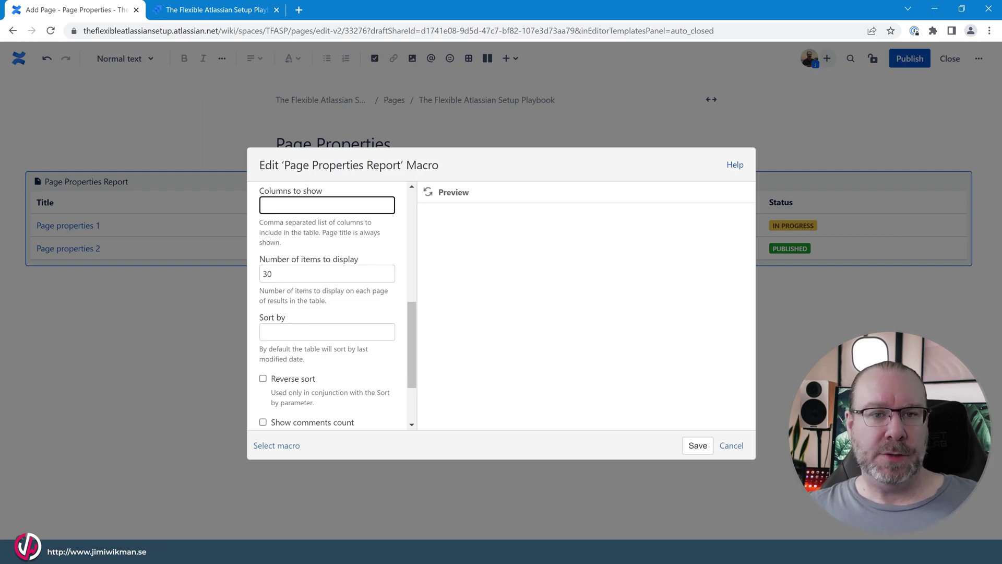
pyautogui.click(272, 274)
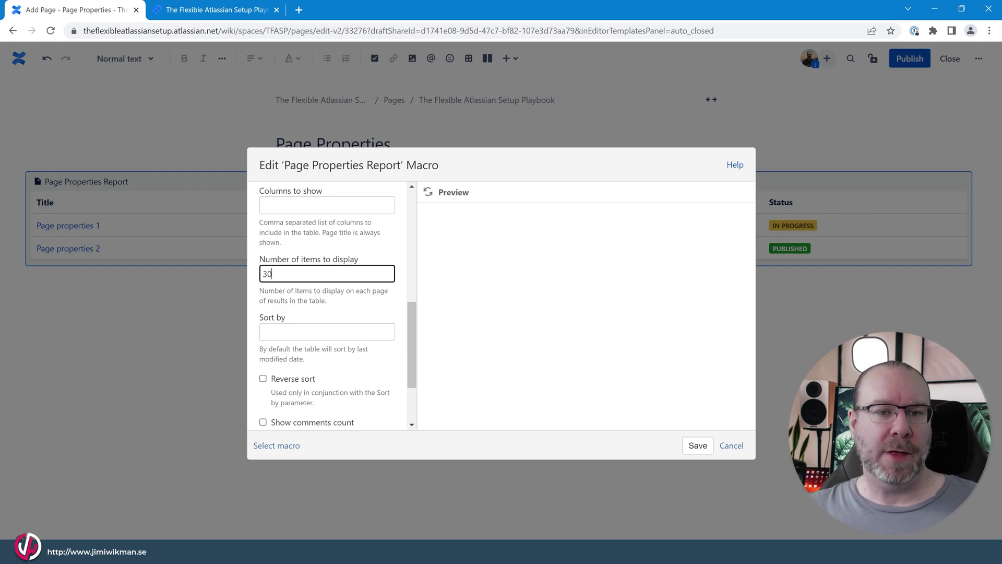
pyautogui.scroll(-2, 332, 303)
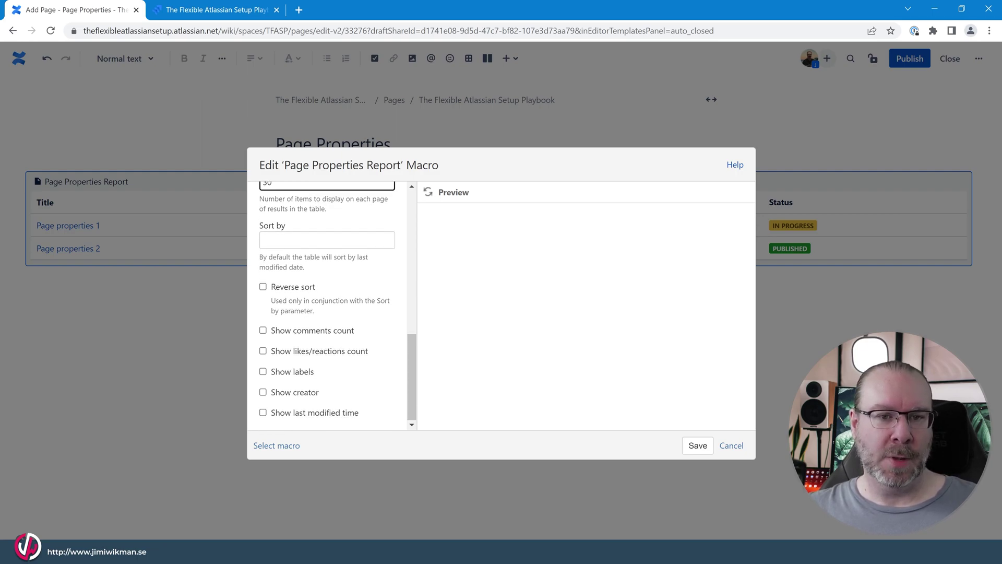
pyautogui.press('Tab')
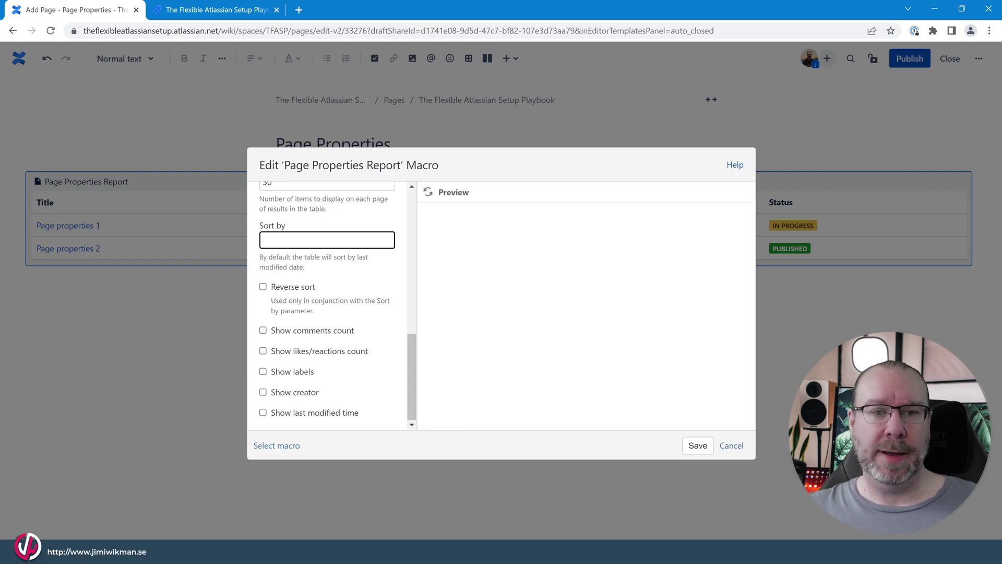
# Step: Sort the report by Title with reverse sort off, refresh the preview, and save the macro
pyautogui.write('Title')
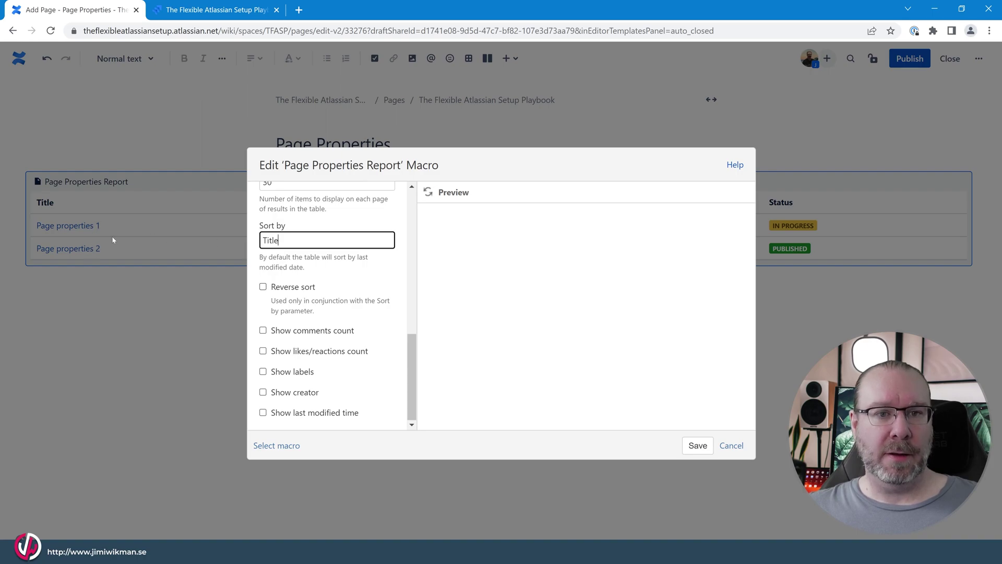
pyautogui.click(263, 287)
pyautogui.click(263, 286)
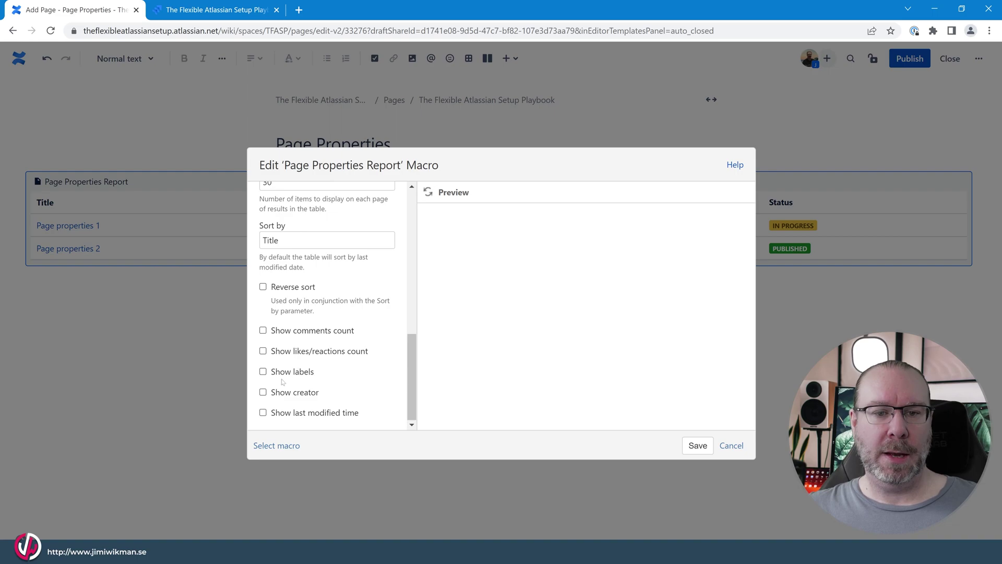
pyautogui.click(427, 193)
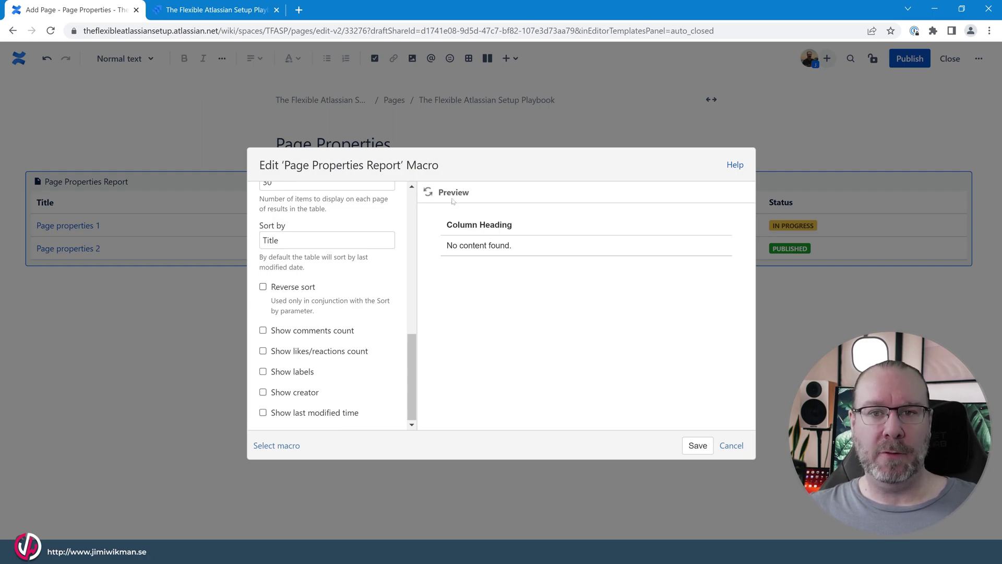
pyautogui.scroll(10, 327, 305)
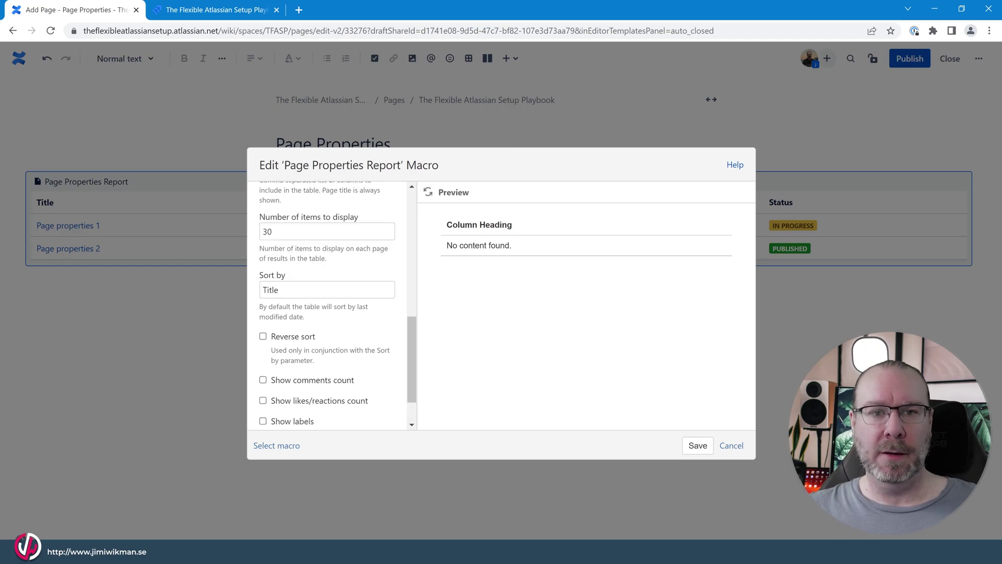
pyautogui.scroll(-10, 321, 297)
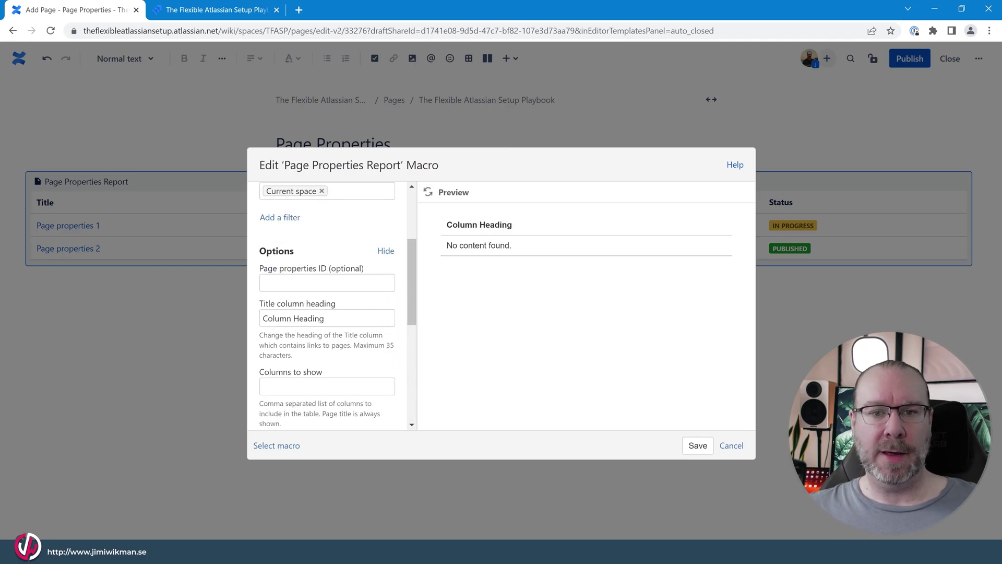
pyautogui.click(698, 445)
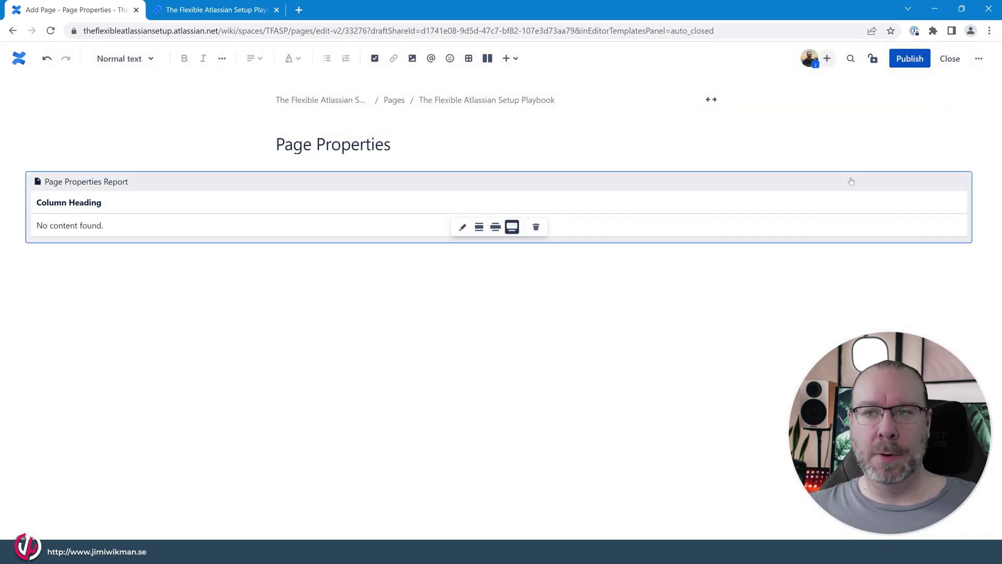
# Step: Publish Page Properties, nest Page properties 1 and 2 beneath it, and open Page properties 1
pyautogui.click(910, 58)
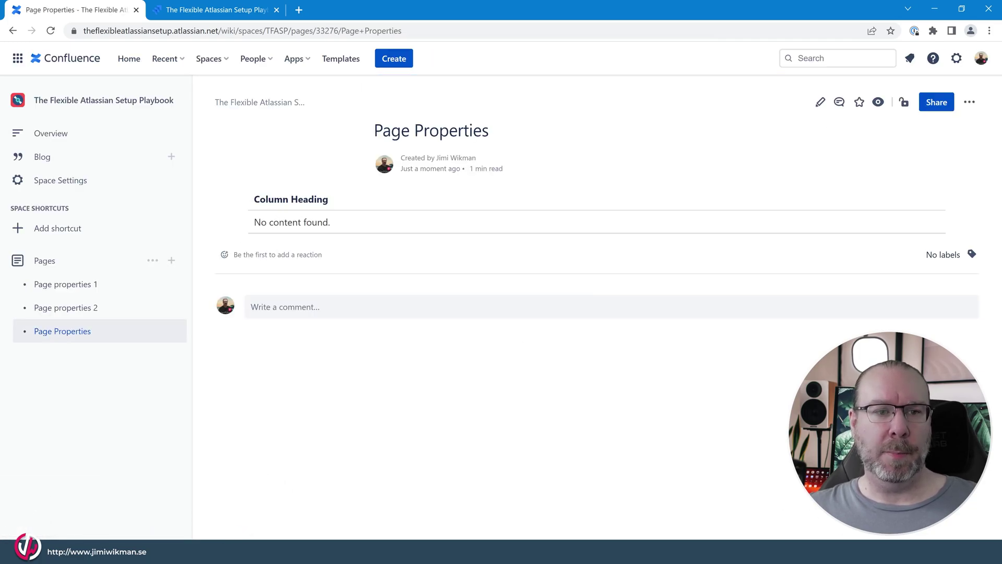
pyautogui.moveTo(106, 334); pyautogui.dragTo(108, 277)
pyautogui.moveTo(67, 307); pyautogui.dragTo(81, 291)
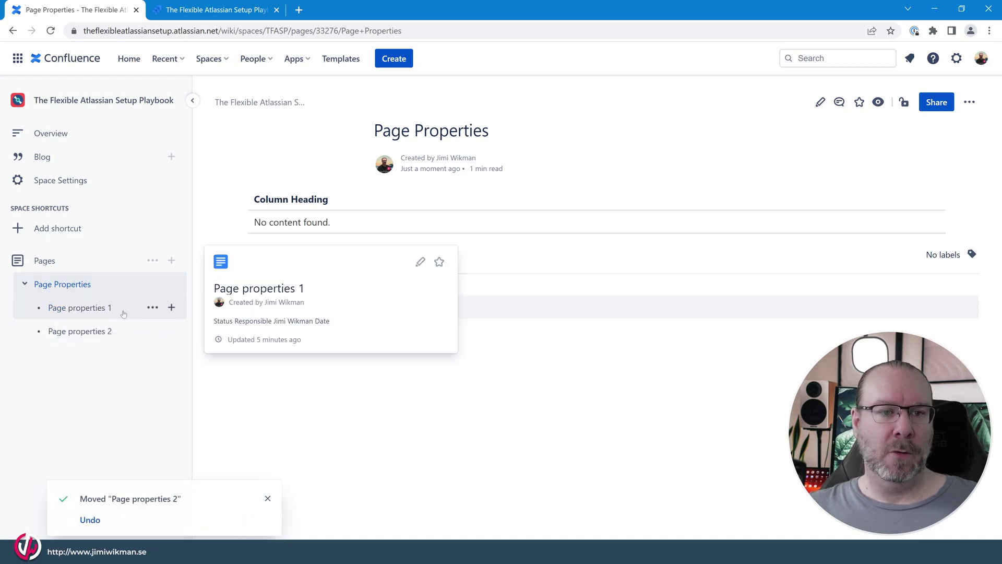
pyautogui.click(77, 308)
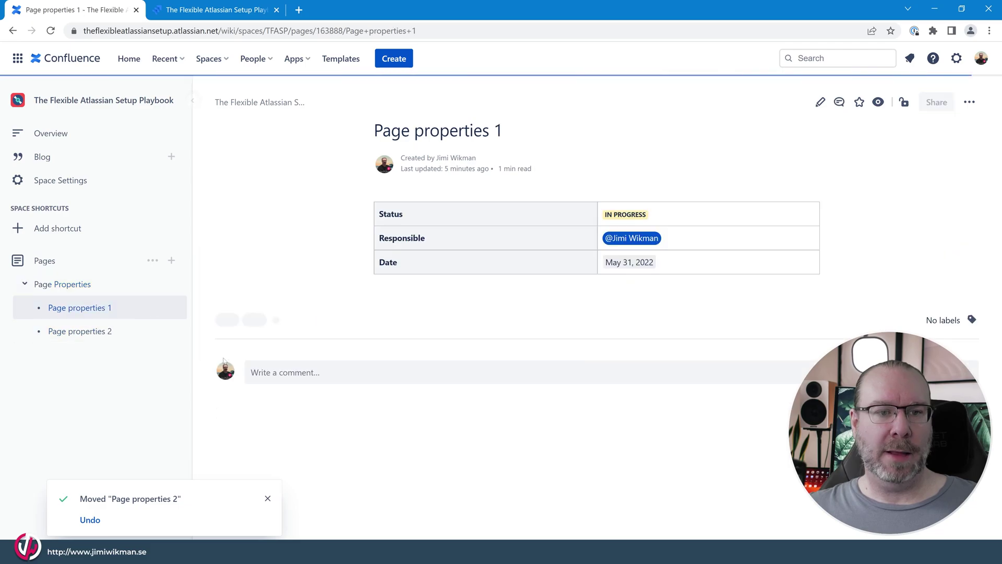
# Step: Add the new label page_properties to Page properties 1
pyautogui.click(972, 319)
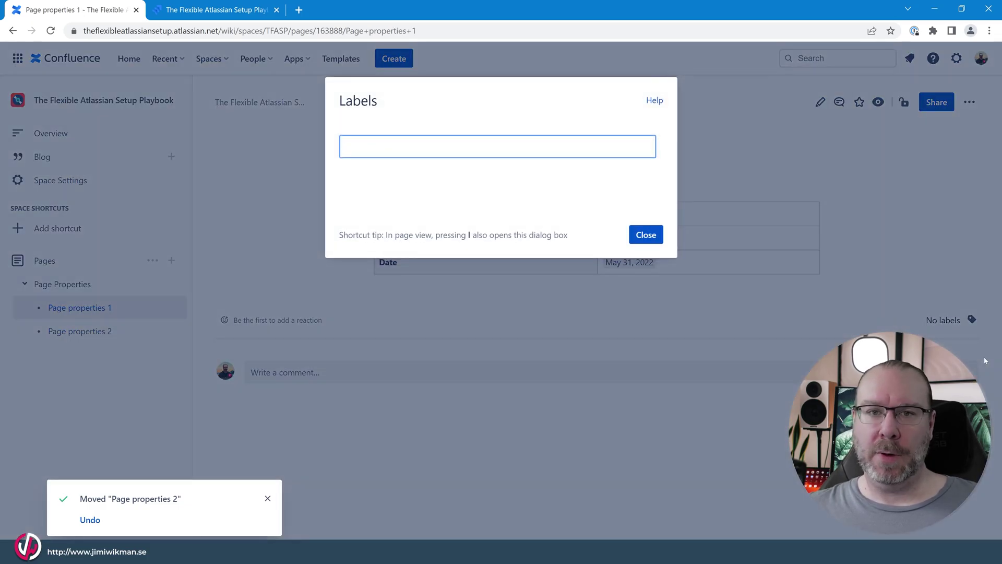
pyautogui.write('page_')
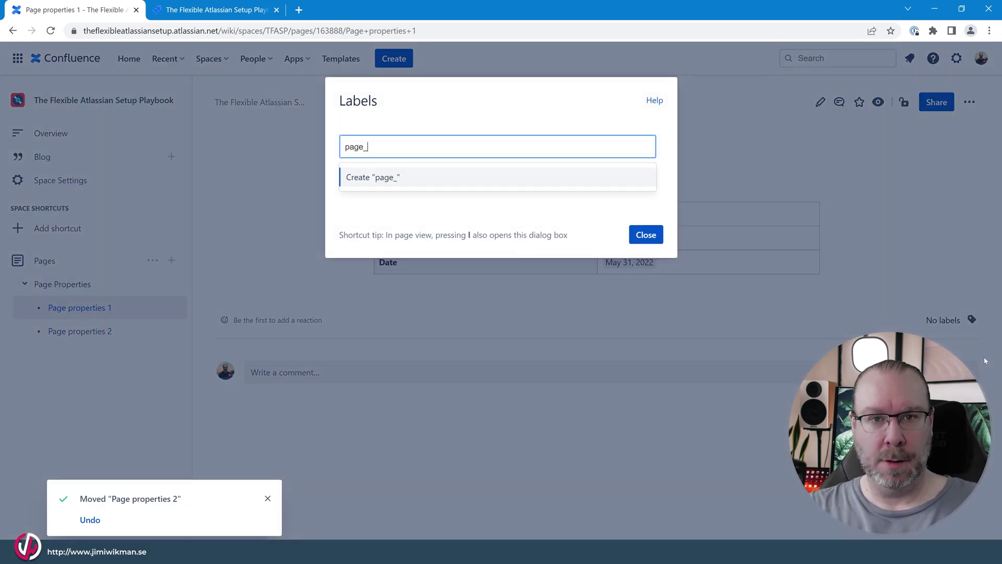
pyautogui.write('properties')
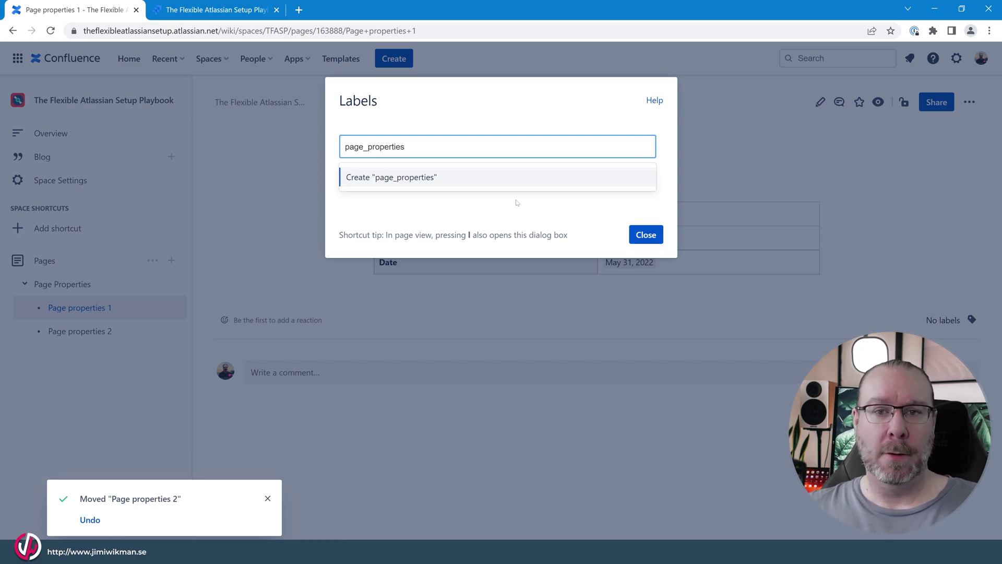
pyautogui.click(447, 178)
pyautogui.click(645, 234)
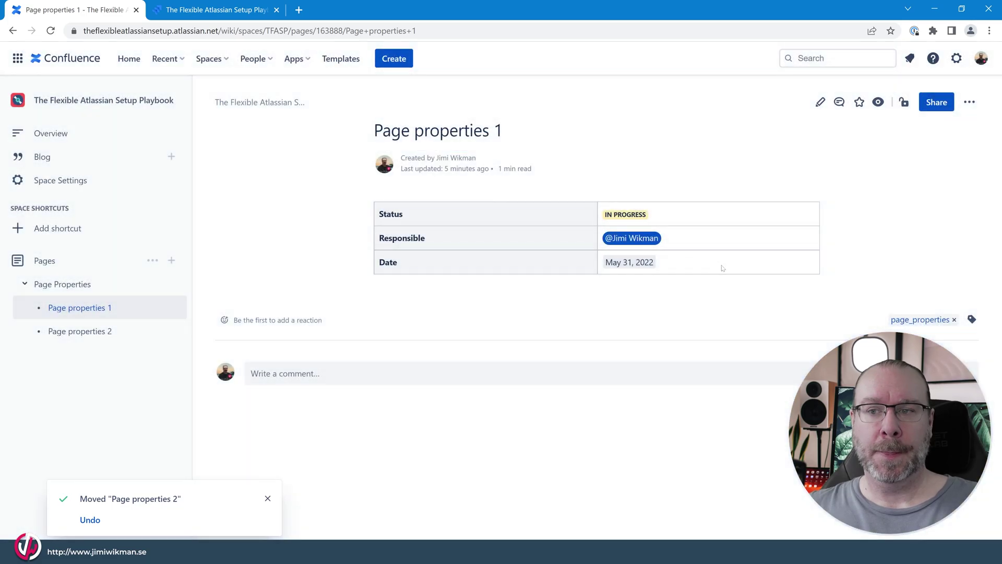
# Step: Label Page properties 2 with page_properties, then return to the Page Properties parent page
pyautogui.click(79, 331)
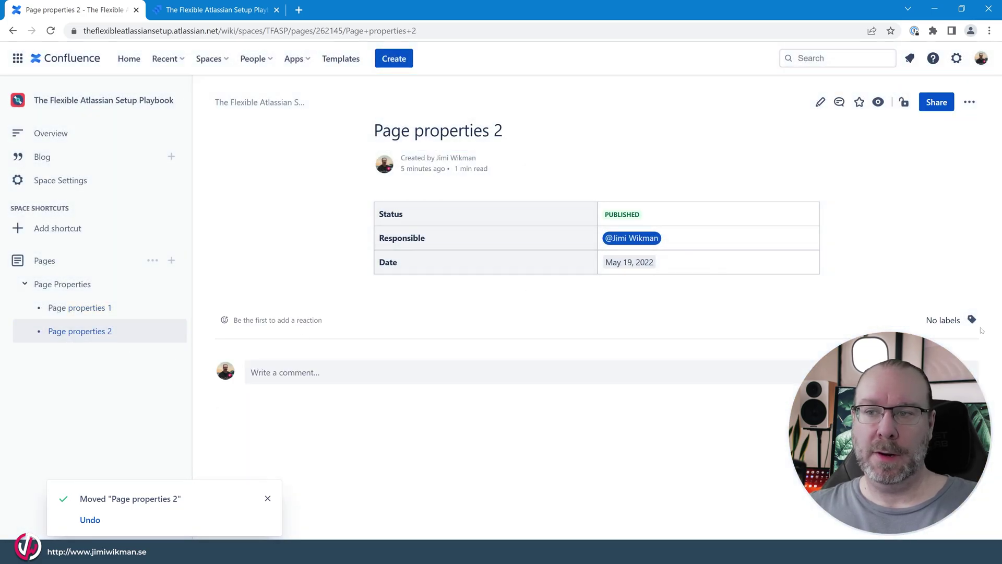
pyautogui.press('l')
pyautogui.write('pag')
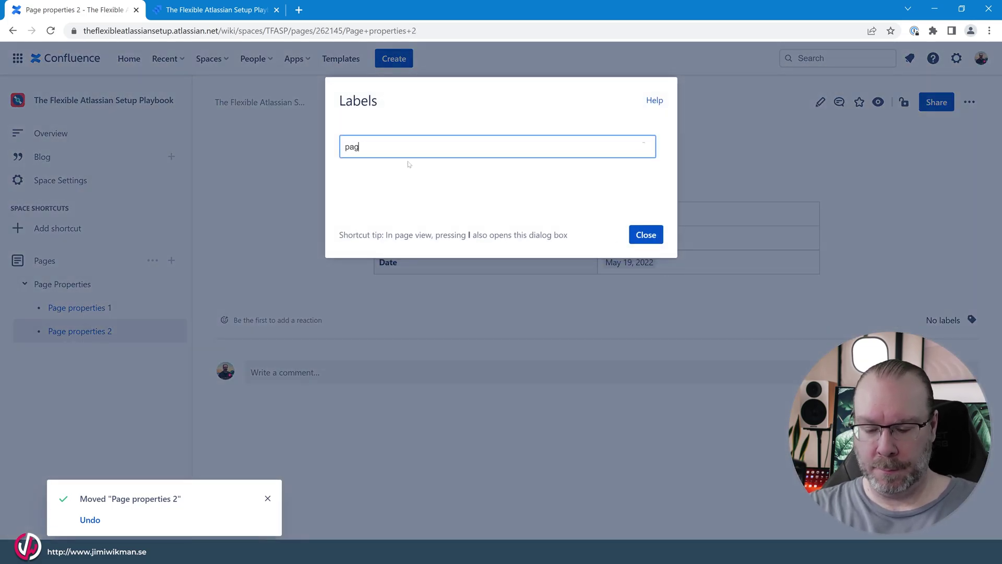
pyautogui.write('e_år')
pyautogui.press('BackSpace')
pyautogui.press('BackSpace')
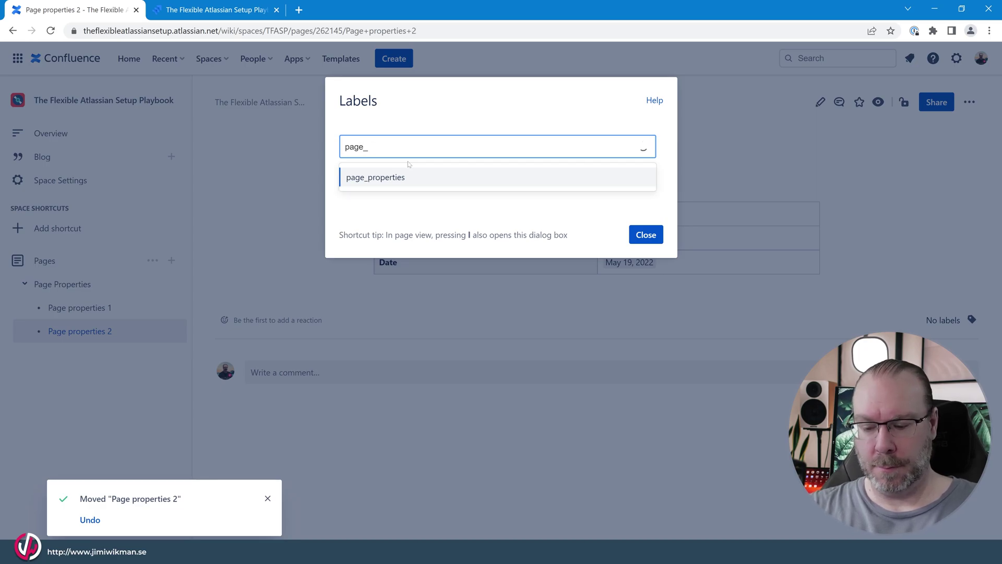
pyautogui.write('p')
pyautogui.click(368, 178)
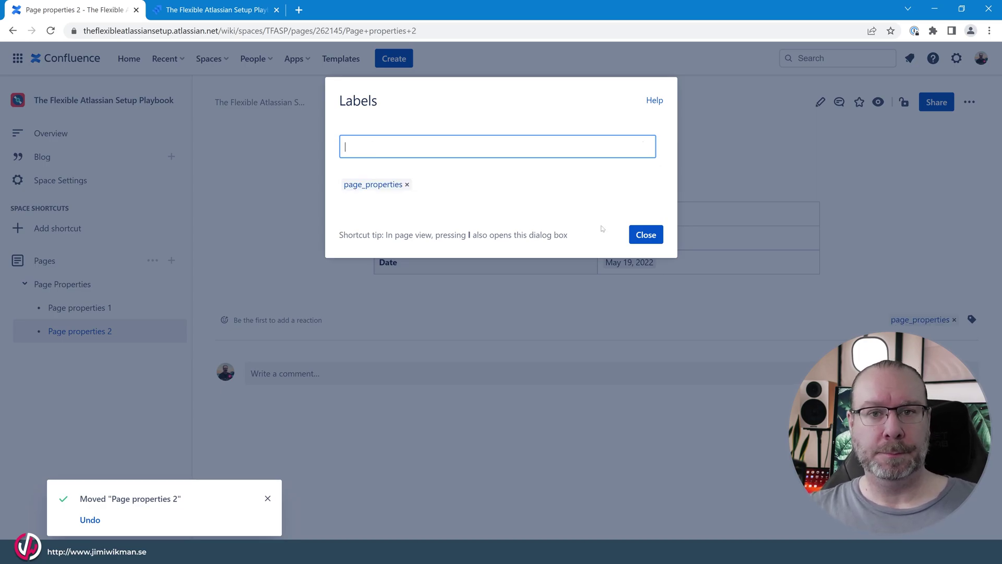
pyautogui.click(646, 235)
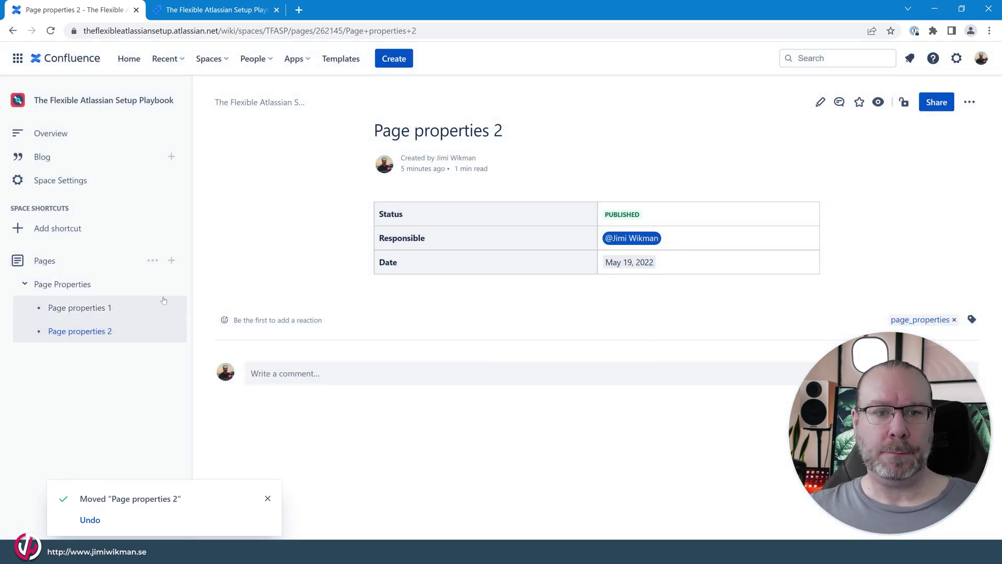
pyautogui.click(99, 285)
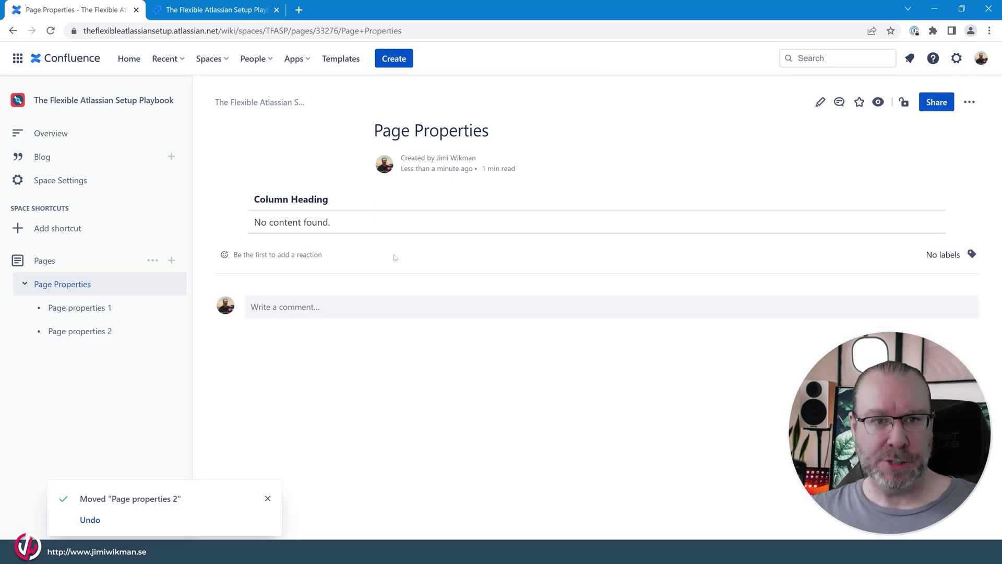
# Step: Add Creator, Modified and Labels columns to the Page Properties Report and save its settings
pyautogui.press('F5')
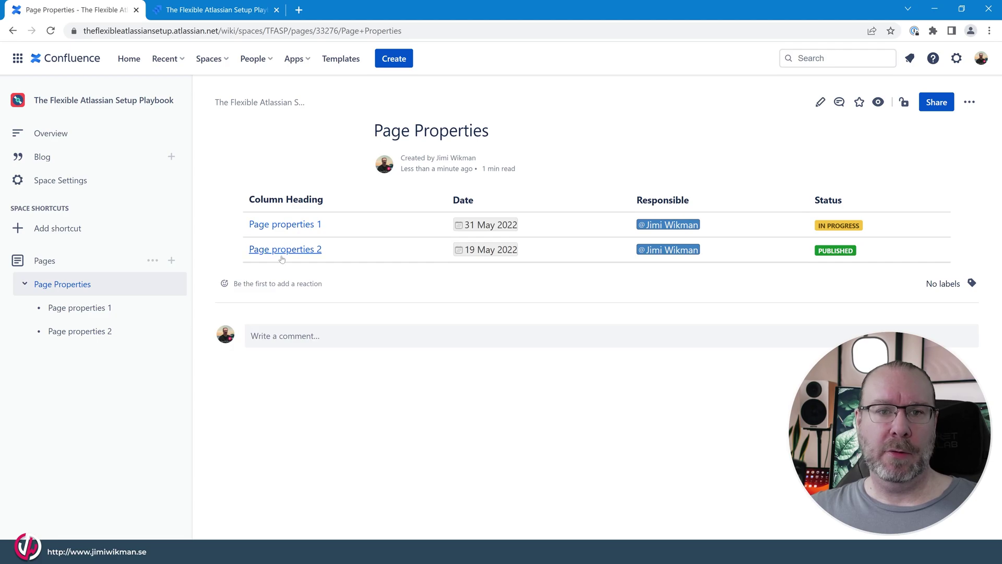
pyautogui.moveTo(292, 225)
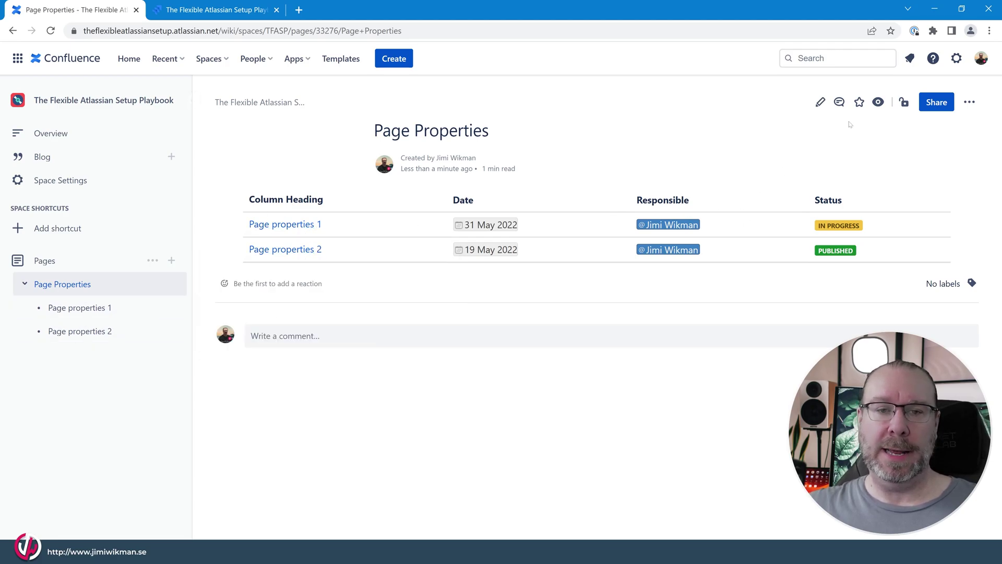
pyautogui.click(821, 102)
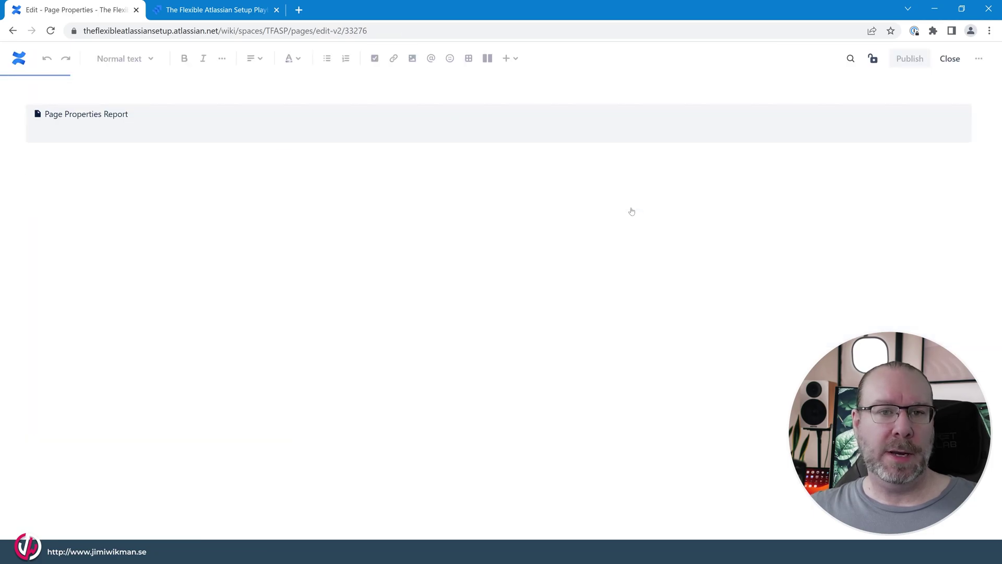
pyautogui.click(463, 282)
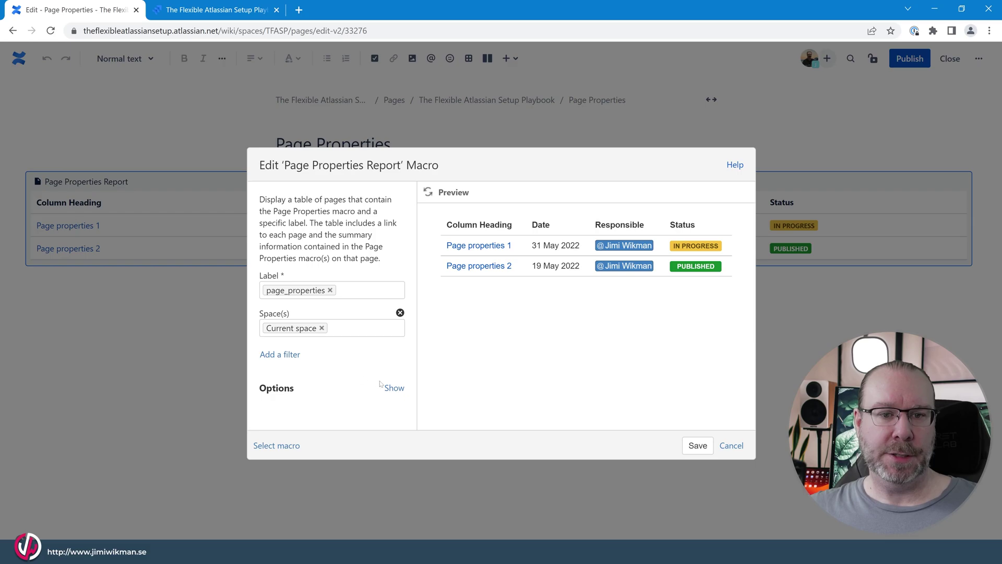
pyautogui.click(405, 390)
pyautogui.scroll(-5, 384, 209)
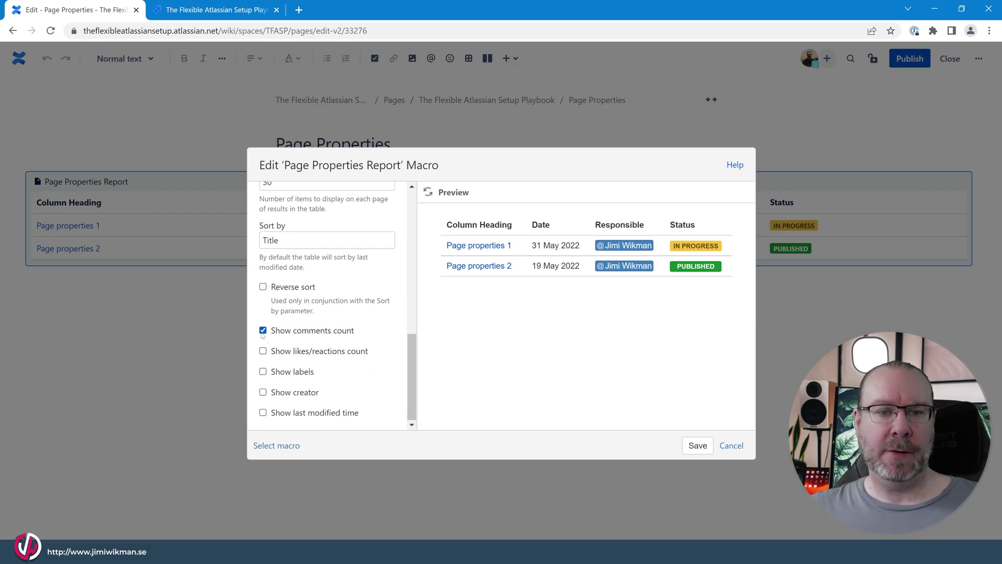
pyautogui.click(264, 393)
pyautogui.click(698, 445)
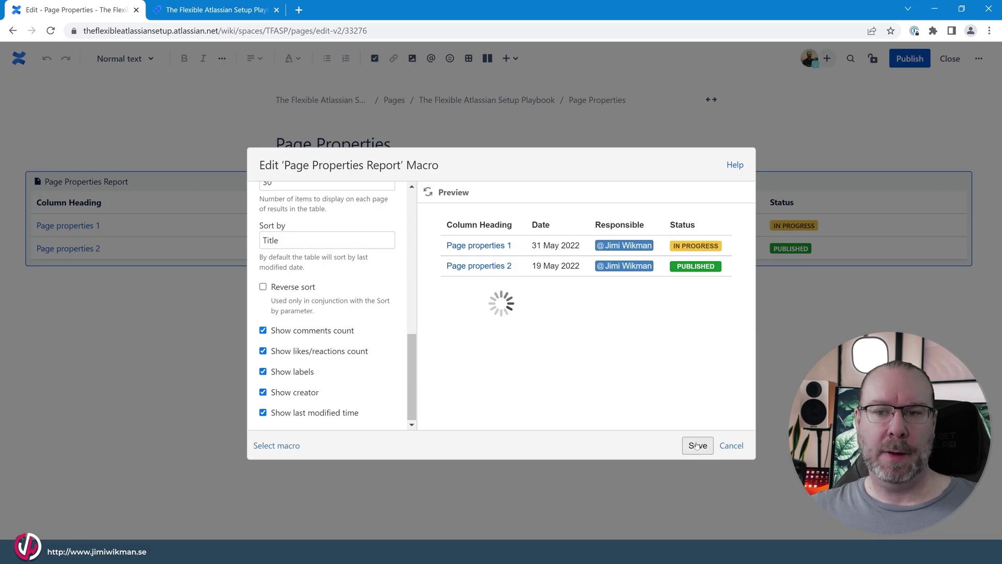
pyautogui.click(472, 366)
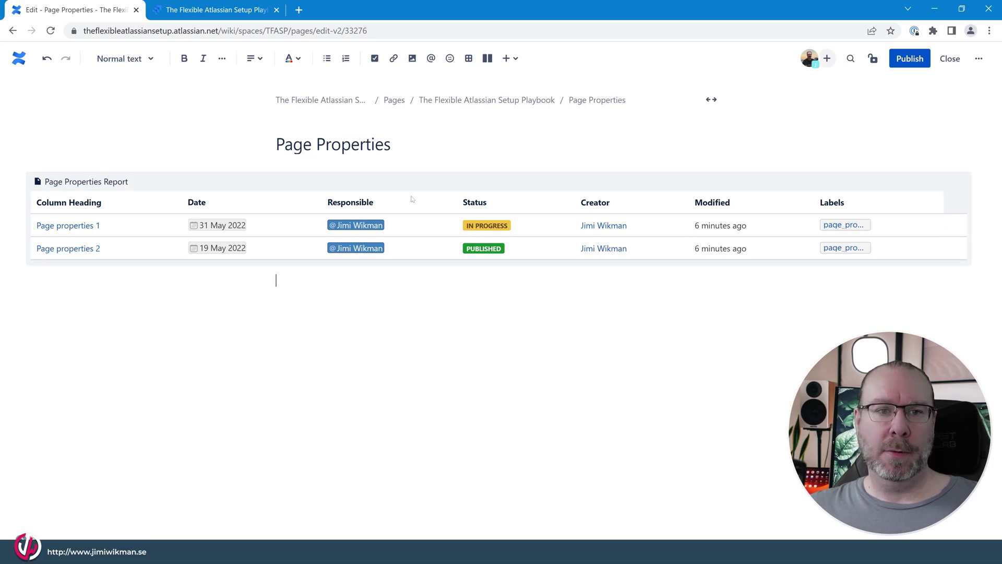
# Step: Publish Page Properties, then post the page comment 'Comment.' on Page properties 1
pyautogui.click(917, 58)
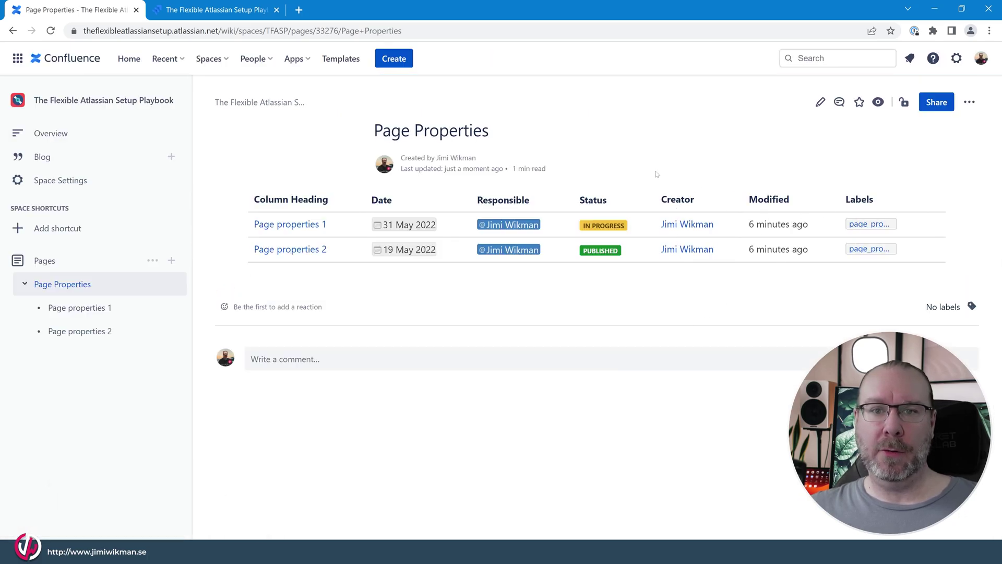
pyautogui.click(290, 223)
pyautogui.click(397, 367)
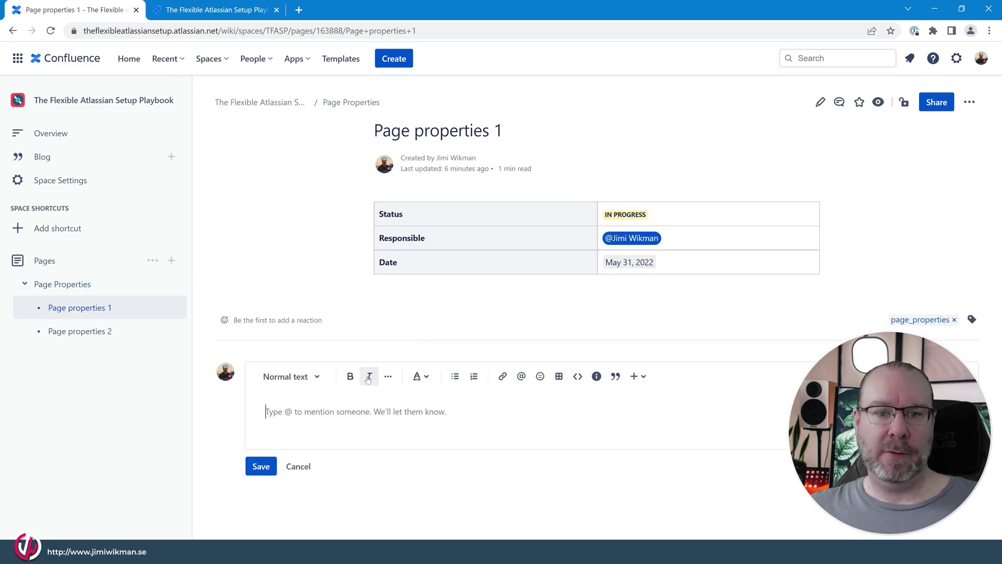
pyautogui.write('Comment.')
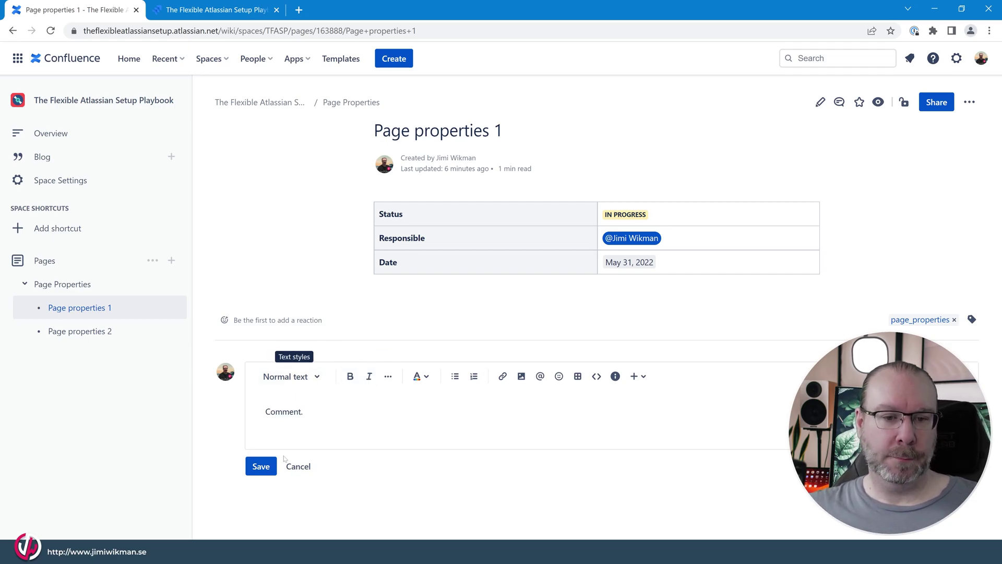
pyautogui.click(261, 466)
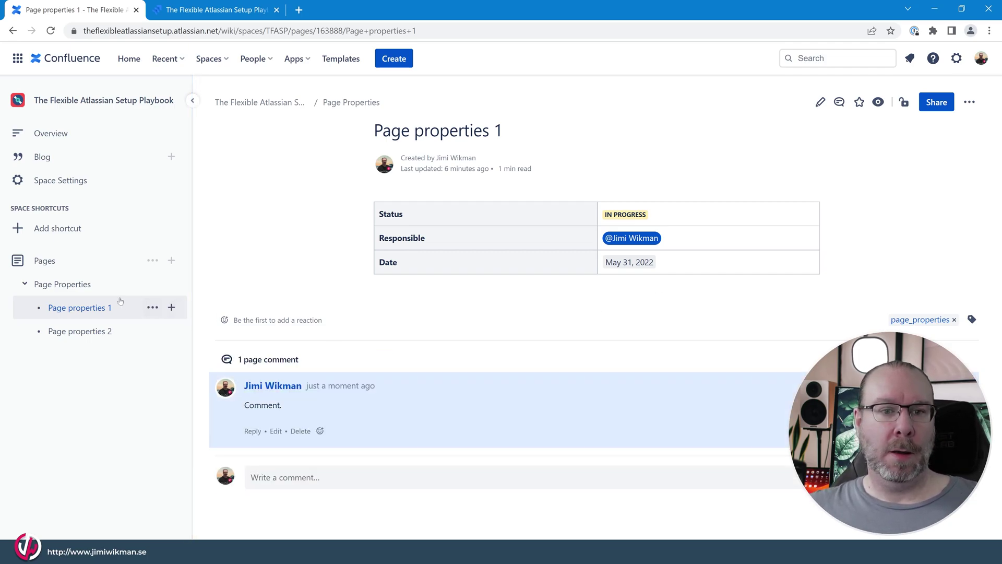
pyautogui.click(65, 284)
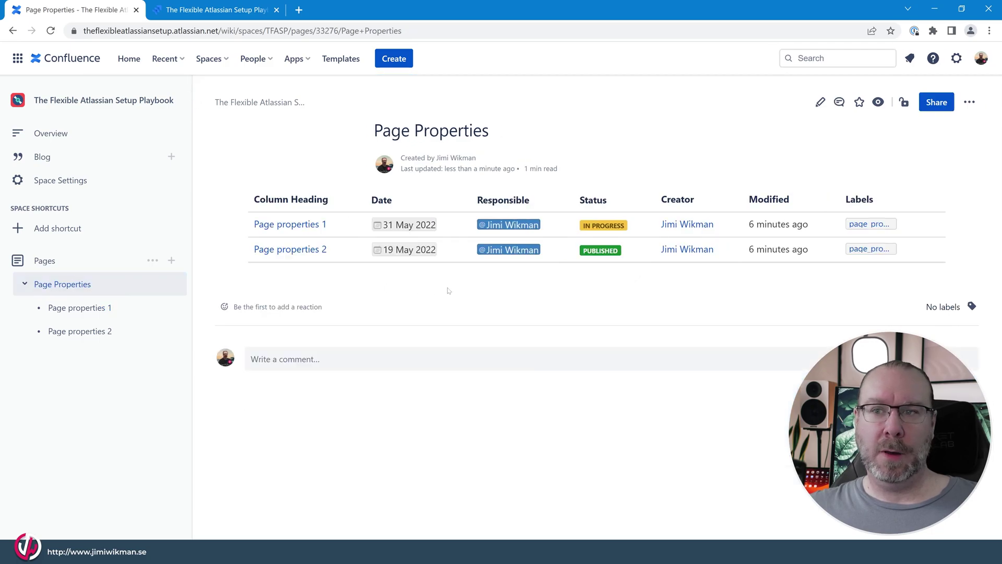
pyautogui.press('F5')
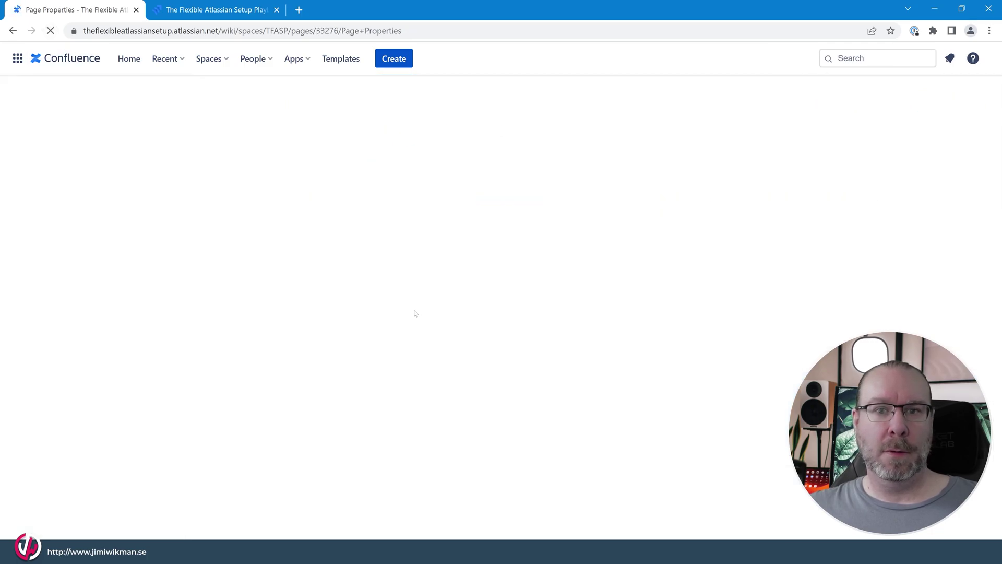